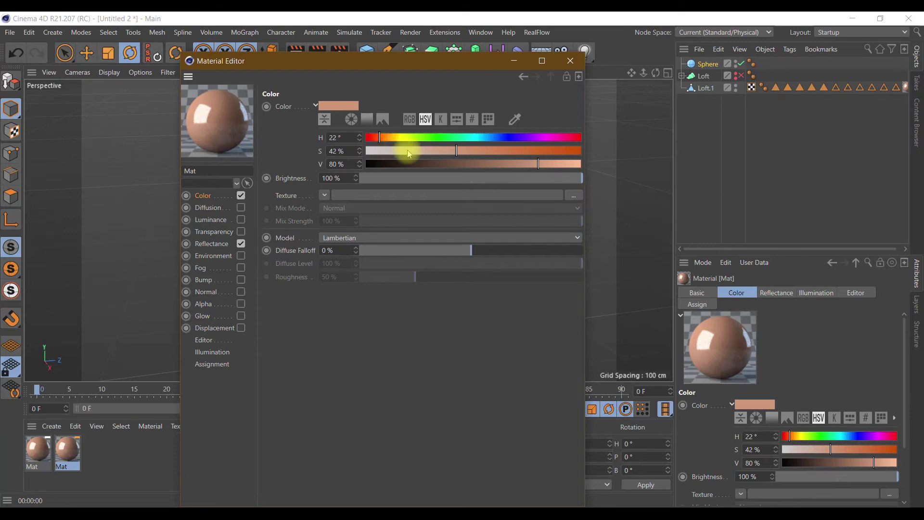
Set the second material's colour to pale yellow (H 60°, S 34%, V 94%) and close its editor
{"action": "left_click", "coordinate": [390, 152]}
{"action": "left_click", "coordinate": [397, 138]}
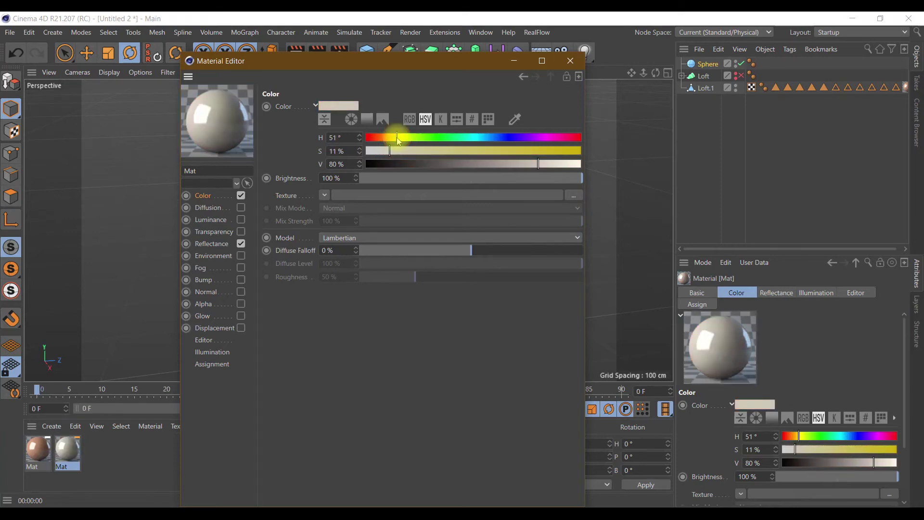
{"action": "left_click_drag", "start_coordinate": [401, 139], "coordinate": [403, 140]}
{"action": "left_click", "coordinate": [406, 138]}
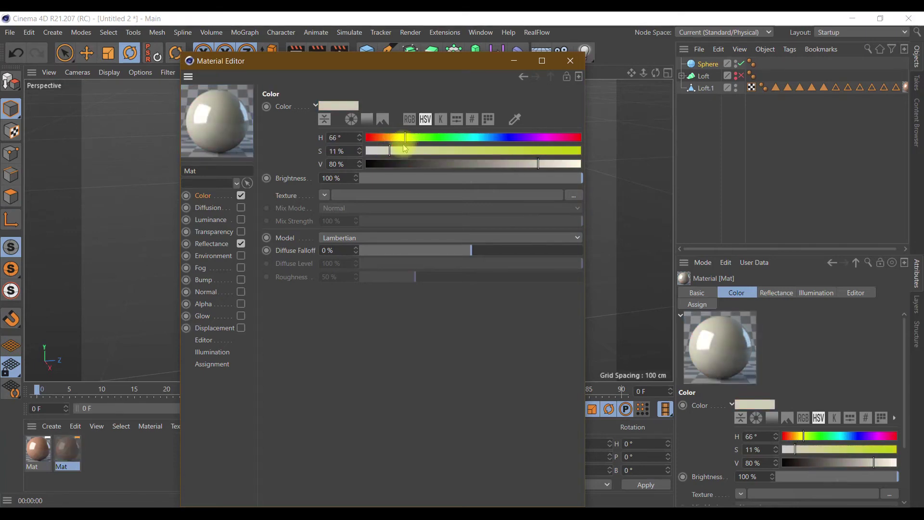
{"action": "left_click", "coordinate": [414, 151]}
{"action": "left_click_drag", "start_coordinate": [432, 155], "coordinate": [461, 156]}
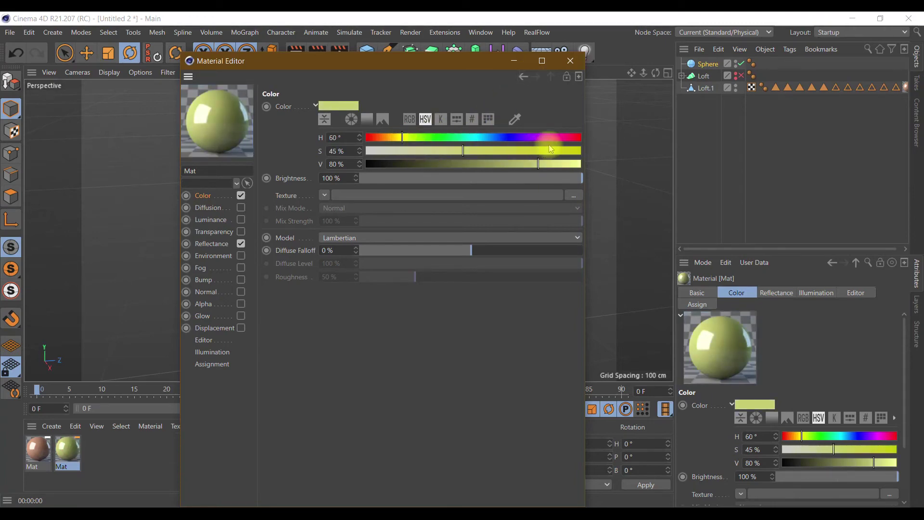
{"action": "left_click", "coordinate": [570, 165]}
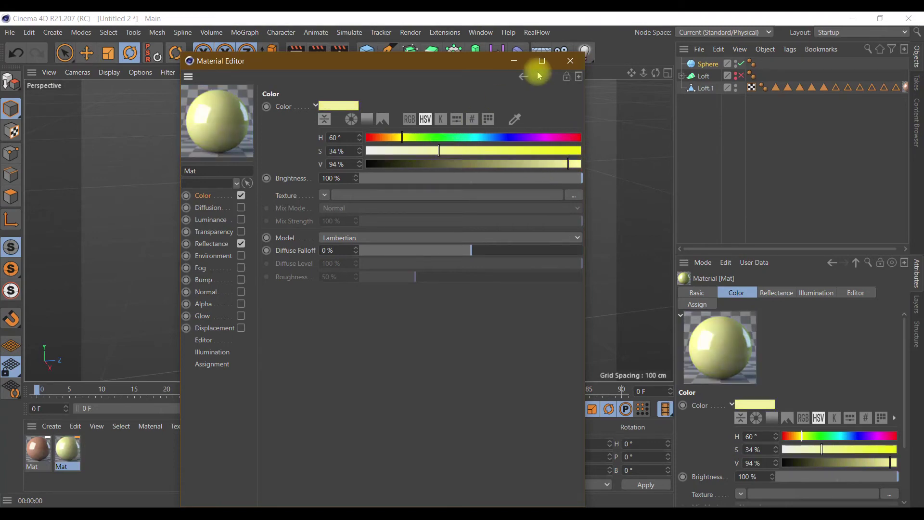
{"action": "left_click", "coordinate": [571, 61]}
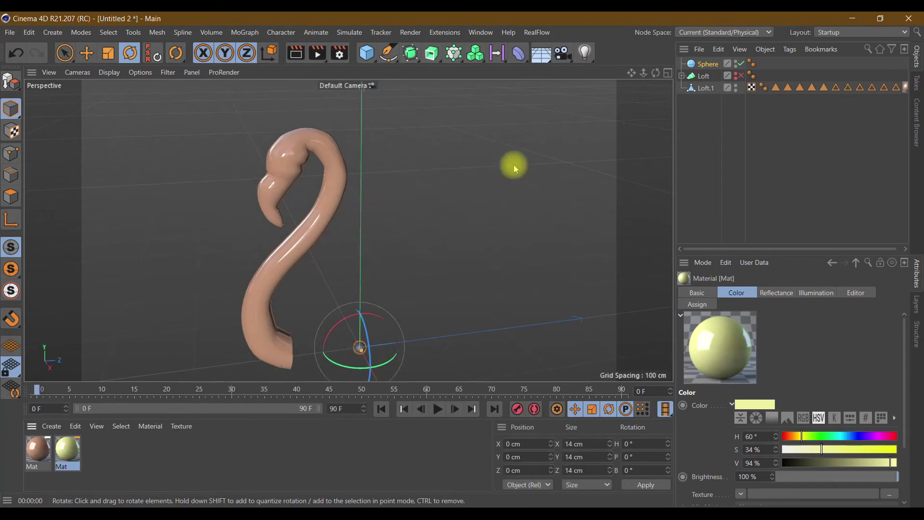
In the maximized Right view, move the sphere up to the flamingo's head
{"action": "left_click", "coordinate": [668, 72]}
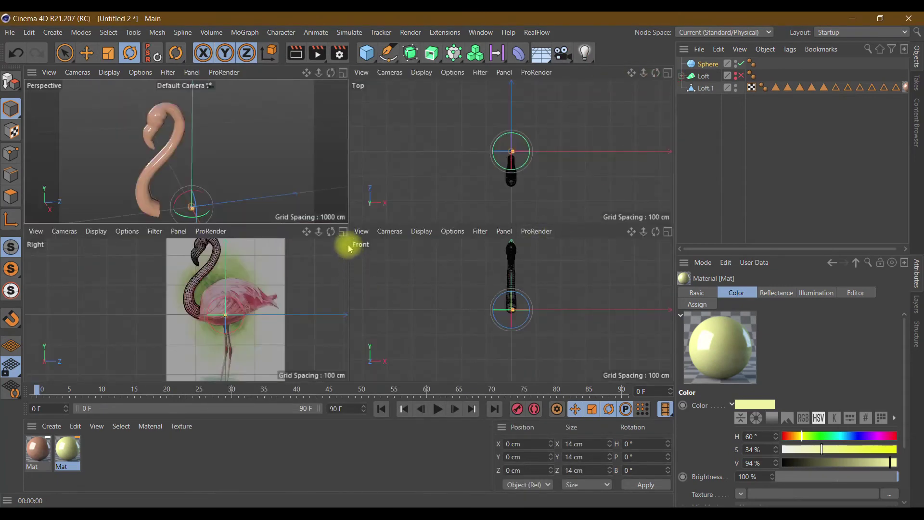
{"action": "left_click", "coordinate": [343, 232]}
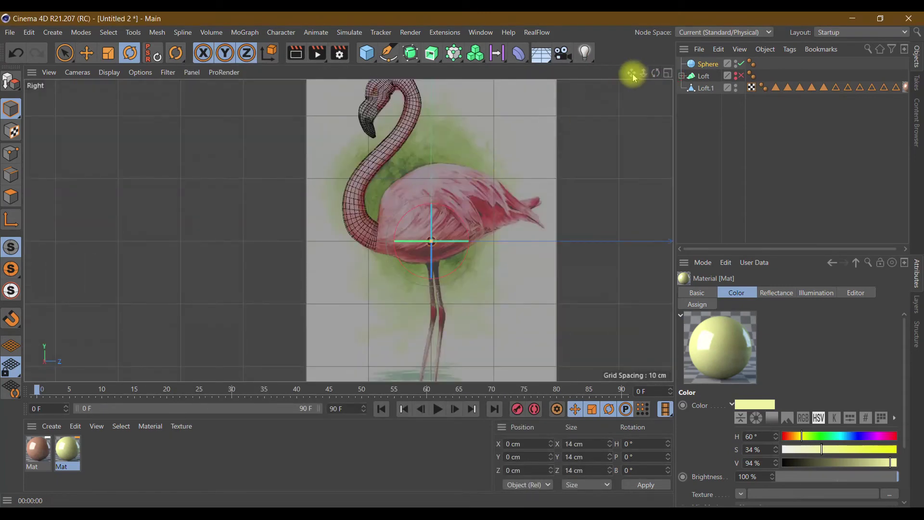
{"action": "left_click_drag", "start_coordinate": [635, 77], "coordinate": [639, 65]}
{"action": "left_click", "coordinate": [705, 63]}
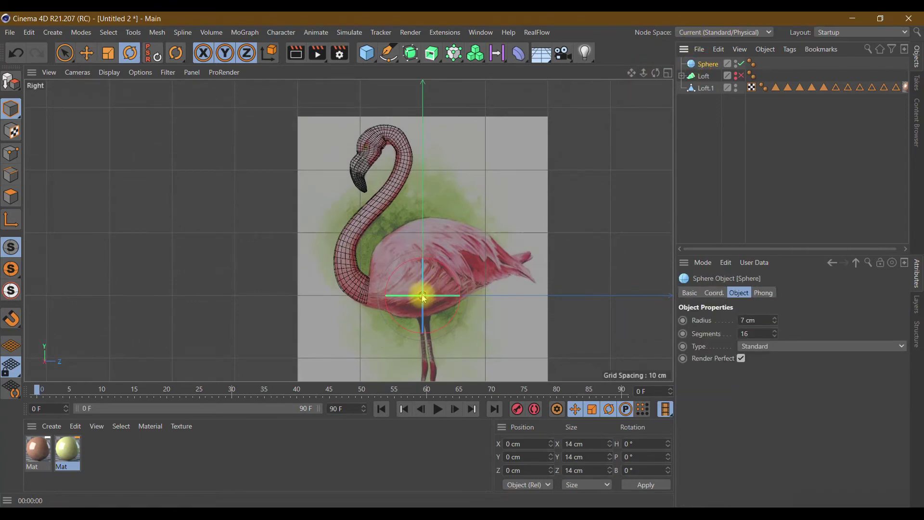
{"action": "left_click", "coordinate": [86, 53]}
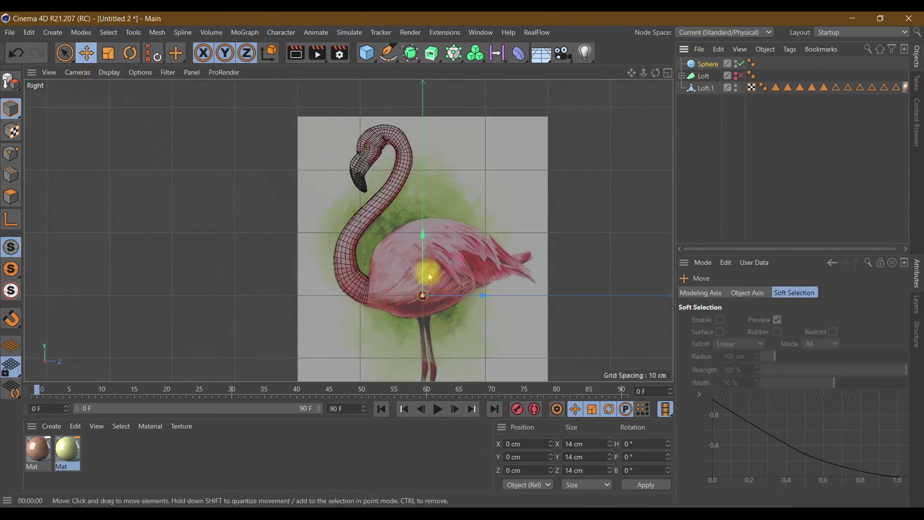
{"action": "mouse_move", "coordinate": [423, 279]}
{"action": "left_mouse_down"}
{"action": "mouse_move", "coordinate": [412, 131]}
{"action": "mouse_move", "coordinate": [458, 153]}
{"action": "mouse_move", "coordinate": [399, 158]}
{"action": "mouse_move", "coordinate": [409, 159]}
{"action": "left_mouse_up"}
Fine-tune the sphere's height so it sits as a 5 cm eye on the head
{"action": "left_click_drag", "start_coordinate": [632, 73], "coordinate": [612, 153]}
{"action": "scroll", "coordinate": [327, 222], "scroll_direction": "up", "scroll_amount": 3}
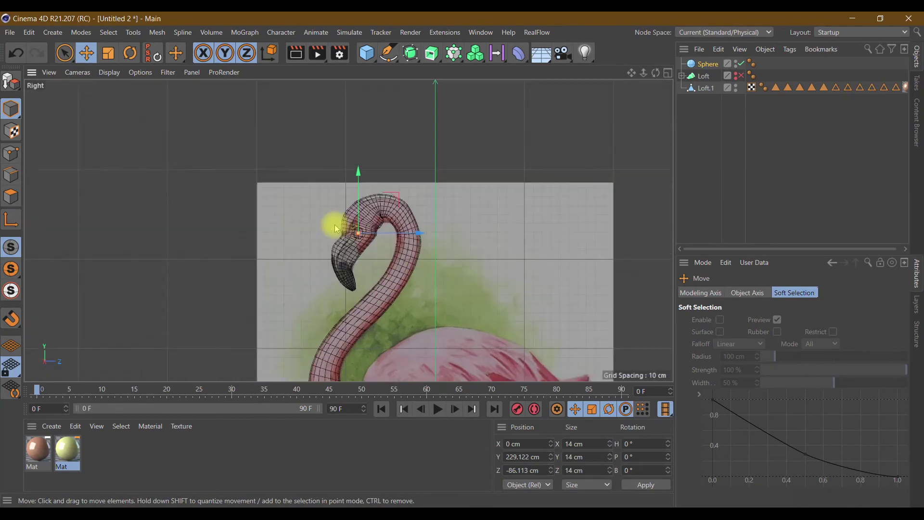
{"action": "scroll", "coordinate": [336, 222], "scroll_direction": "up", "scroll_amount": 3}
{"action": "mouse_move", "coordinate": [383, 229]}
{"action": "left_mouse_down"}
{"action": "mouse_move", "coordinate": [375, 213]}
{"action": "mouse_move", "coordinate": [405, 232]}
{"action": "left_mouse_up"}
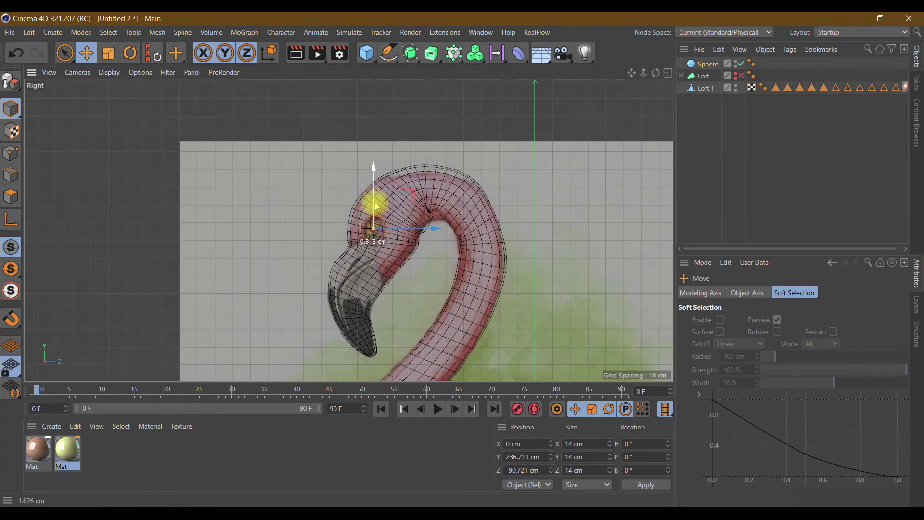
{"action": "left_click", "coordinate": [707, 64]}
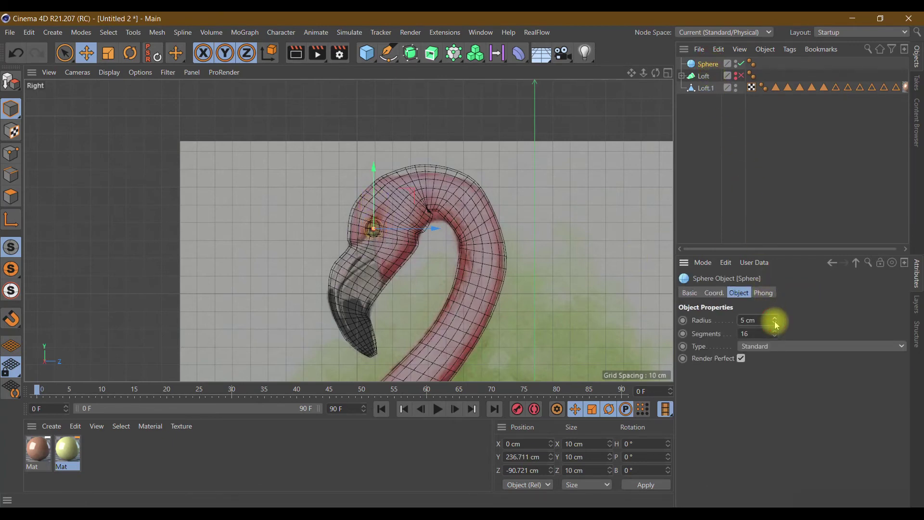
In Perspective, push the eye out to X 16.081 cm and apply the pale yellow material
{"action": "left_click", "coordinate": [668, 72]}
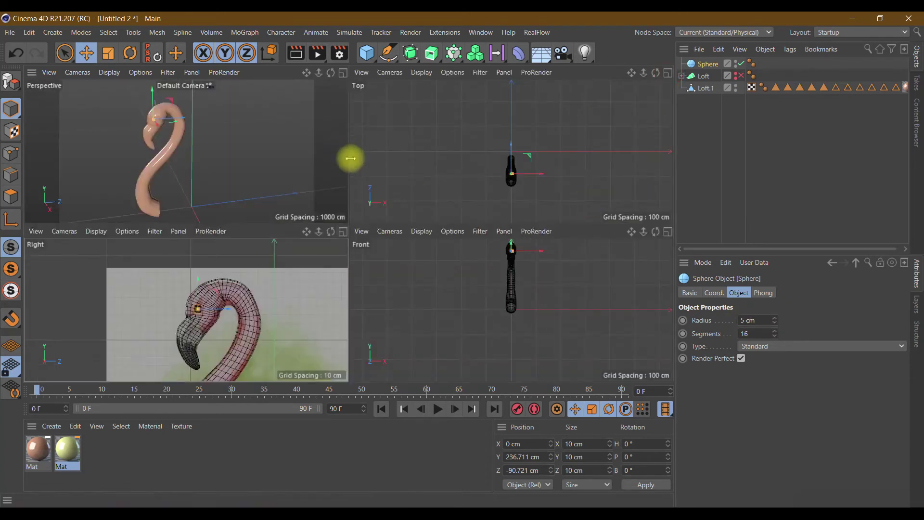
{"action": "left_click", "coordinate": [343, 73]}
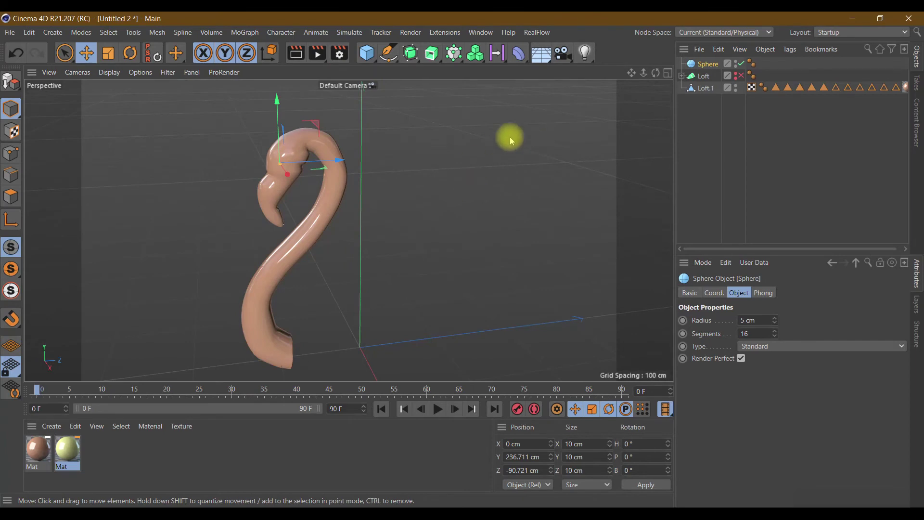
{"action": "left_click_drag", "start_coordinate": [656, 72], "coordinate": [683, 74]}
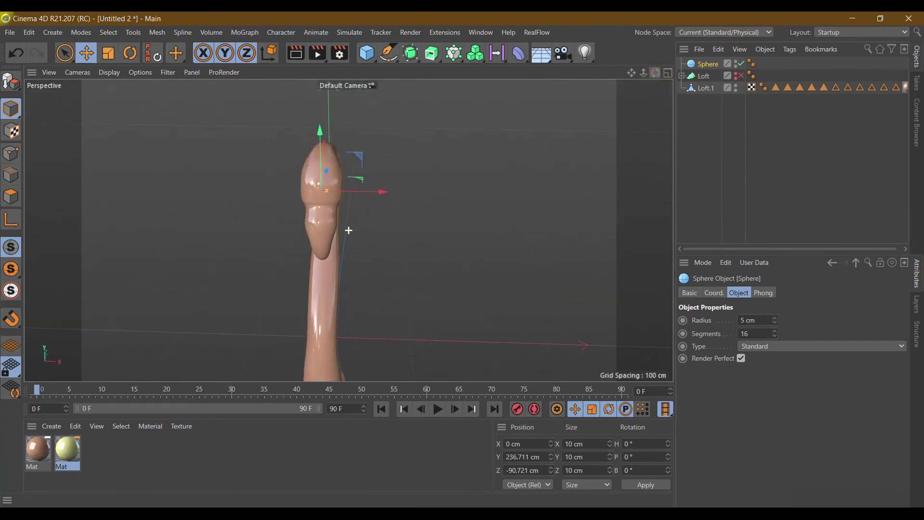
{"action": "left_click_drag", "start_coordinate": [378, 194], "coordinate": [390, 205]}
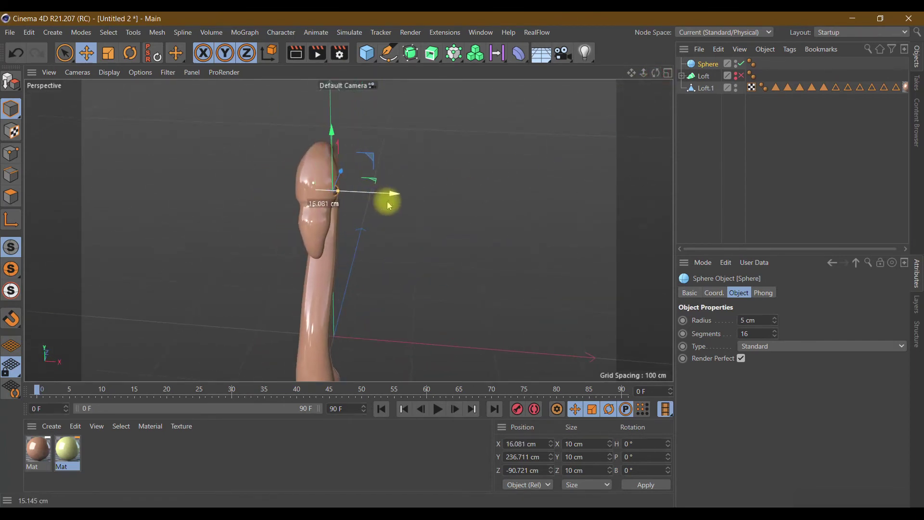
{"action": "left_click_drag", "start_coordinate": [655, 72], "coordinate": [349, 231]}
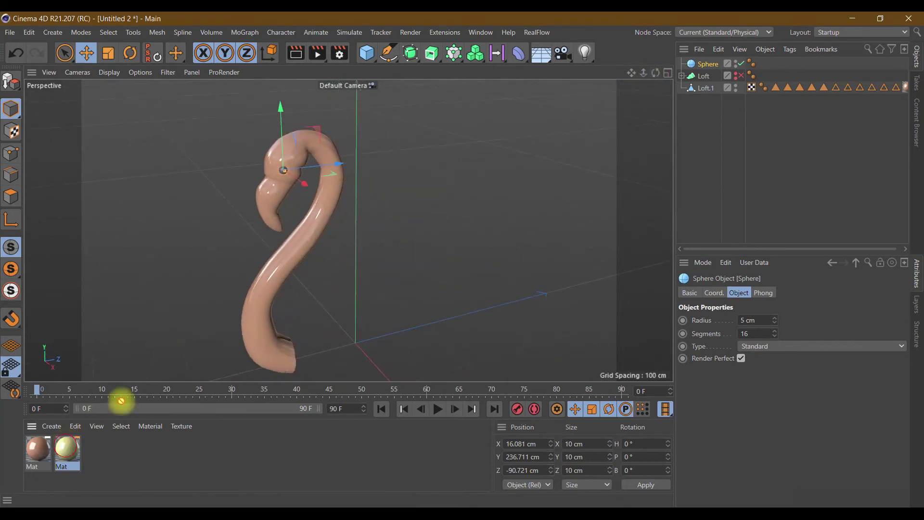
{"action": "mouse_move", "coordinate": [677, 92]}
{"action": "left_mouse_down"}
{"action": "mouse_move", "coordinate": [704, 64]}
{"action": "mouse_move", "coordinate": [702, 112]}
{"action": "left_mouse_up"}
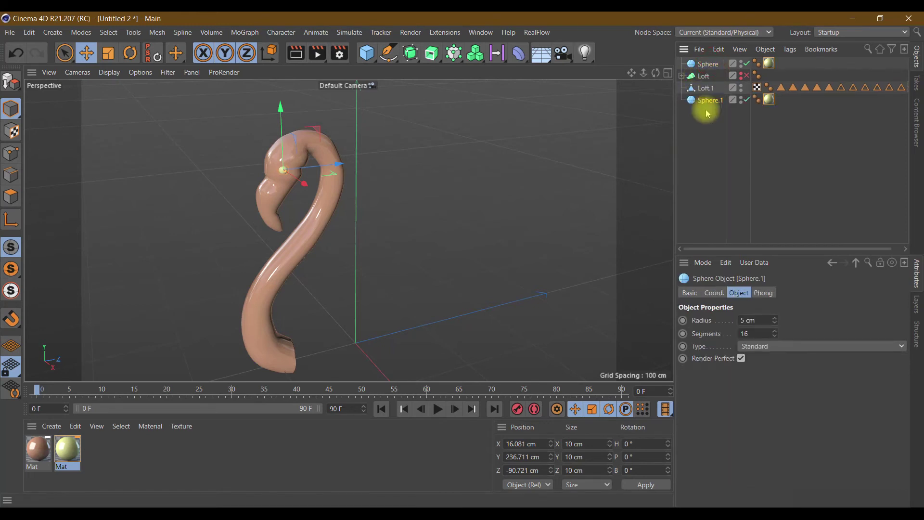
Add a Symmetry object and parent the eye sphere under it to mirror the eyes
{"action": "left_click", "coordinate": [427, 60]}
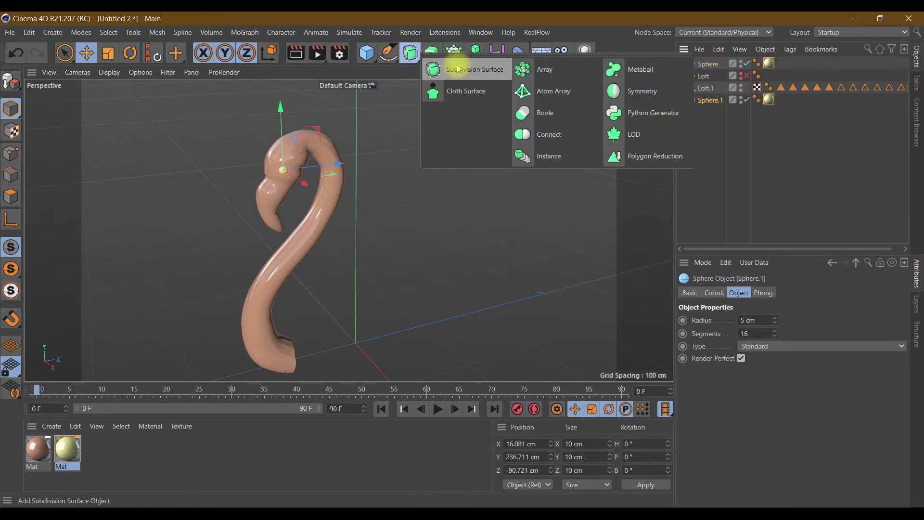
{"action": "left_click", "coordinate": [644, 101]}
{"action": "left_click_drag", "start_coordinate": [719, 66], "coordinate": [715, 65]}
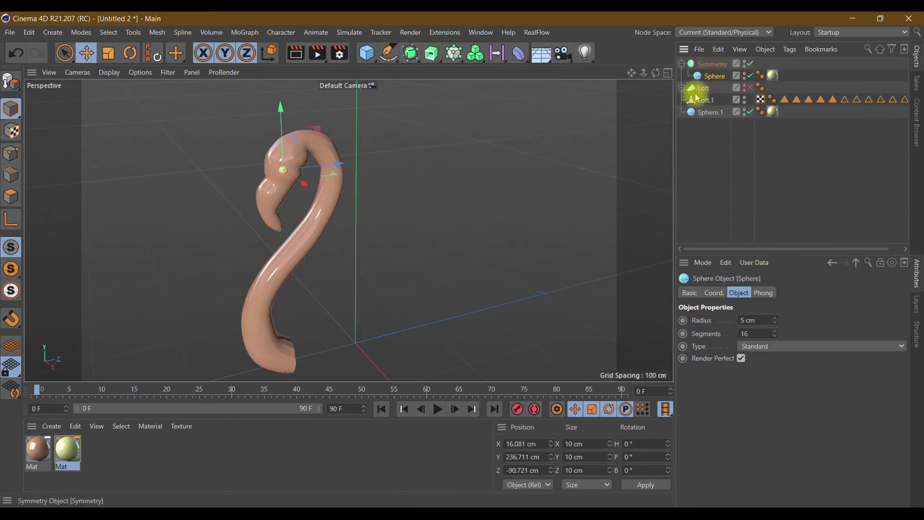
{"action": "left_click_drag", "start_coordinate": [655, 73], "coordinate": [349, 231]}
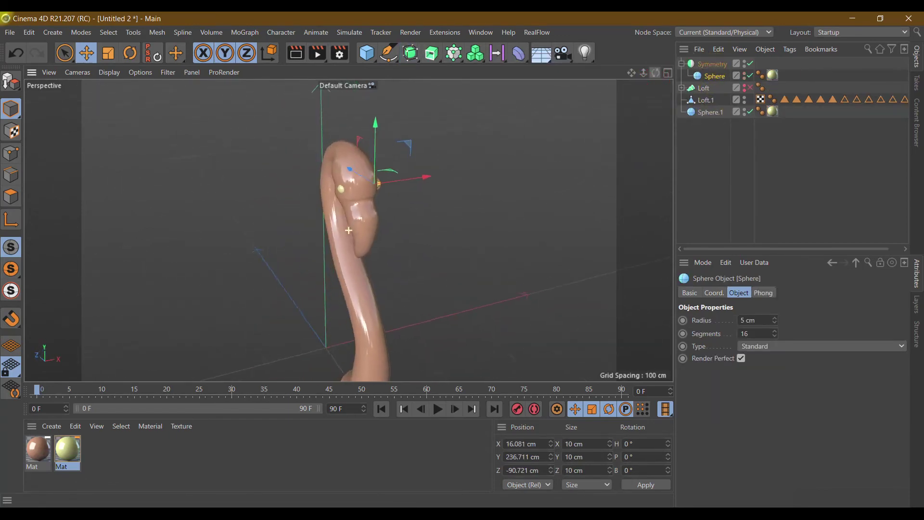
{"action": "left_click_drag", "start_coordinate": [349, 230], "coordinate": [347, 230]}
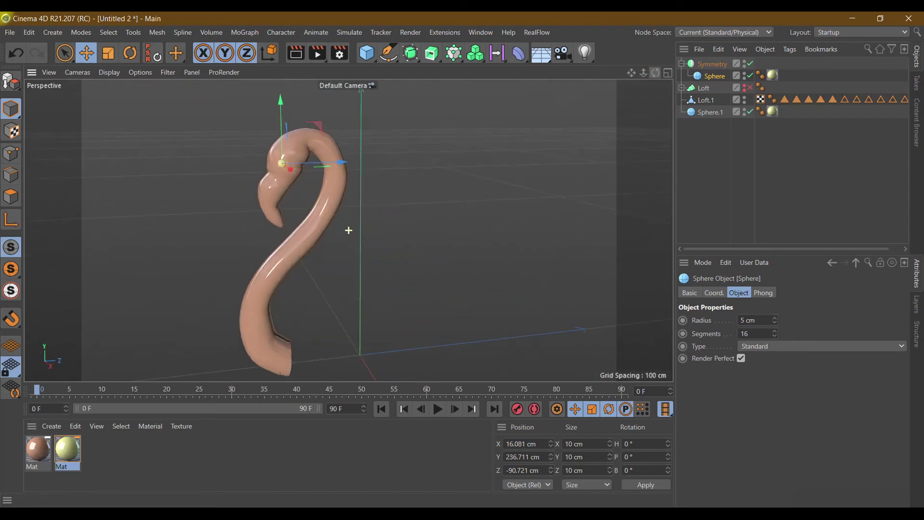
Copy the yellow material as Mat.1, turn off its Color channel for black, apply it to Sphere.1
{"action": "left_click_drag", "start_coordinate": [95, 457], "coordinate": [103, 451], "text": "ctrl"}
{"action": "double_click", "coordinate": [104, 450]}
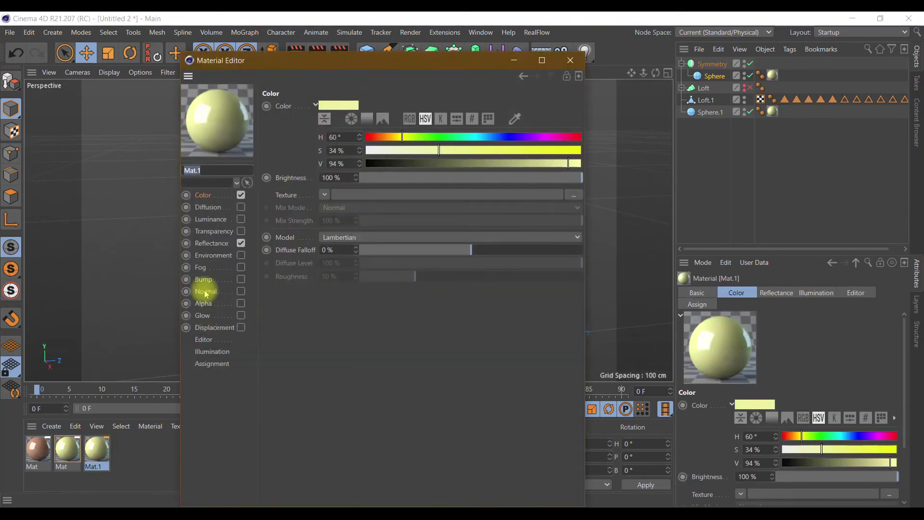
{"action": "left_click", "coordinate": [240, 196]}
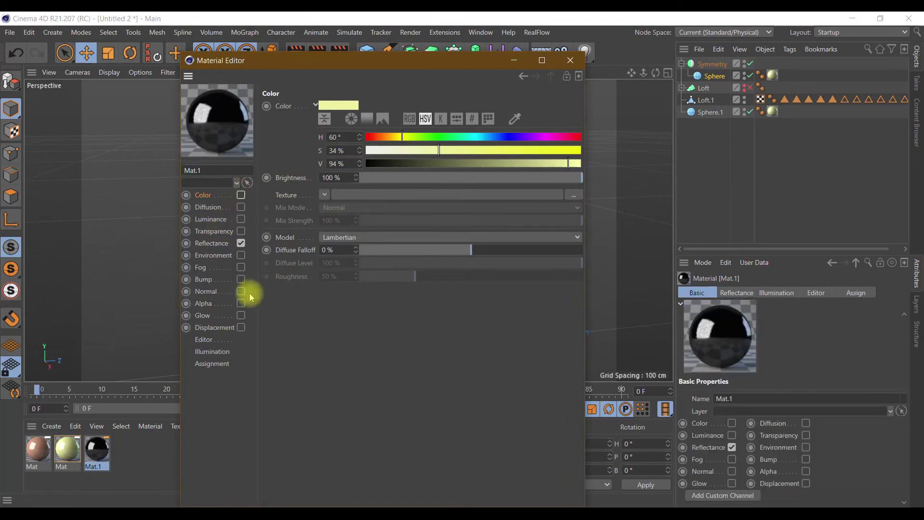
{"action": "left_click", "coordinate": [573, 61]}
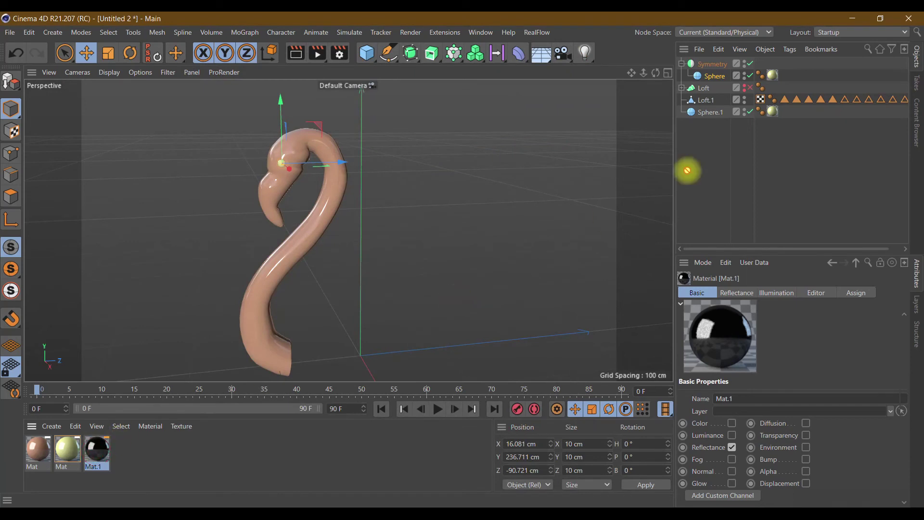
{"action": "left_click_drag", "start_coordinate": [688, 171], "coordinate": [775, 115]}
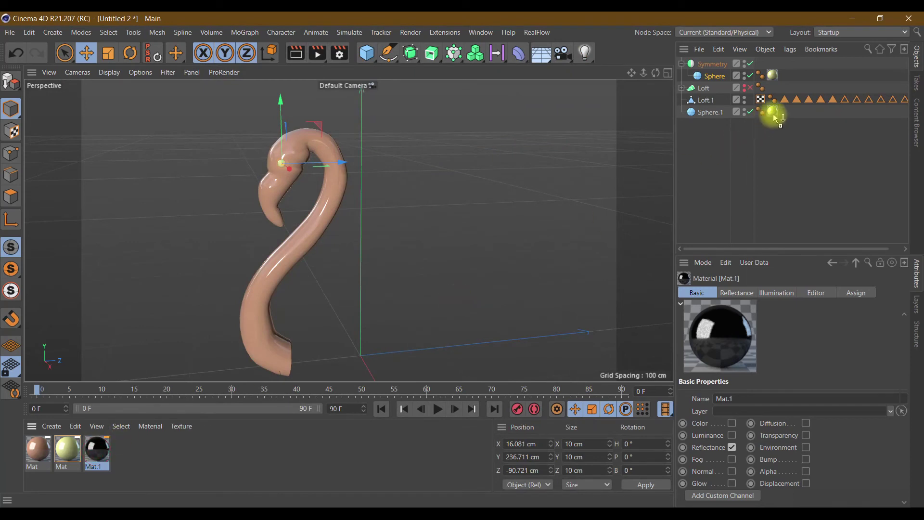
Nudge the black Sphere.1 along X and Z so it sits on the eye as a pupil
{"action": "left_click", "coordinate": [704, 114]}
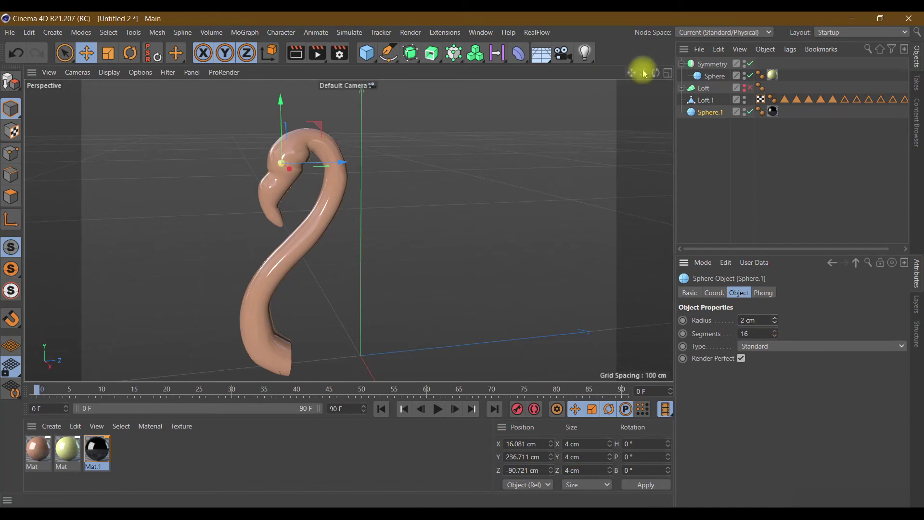
{"action": "left_click_drag", "start_coordinate": [656, 78], "coordinate": [510, 137]}
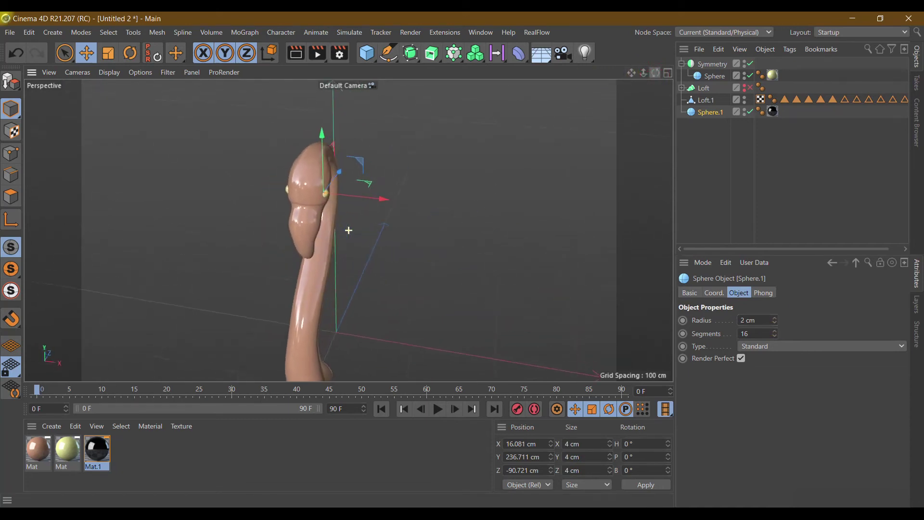
{"action": "scroll", "coordinate": [343, 183], "scroll_direction": "up", "scroll_amount": 2}
{"action": "scroll", "coordinate": [345, 186], "scroll_direction": "up", "scroll_amount": 2}
{"action": "scroll", "coordinate": [345, 186], "scroll_direction": "up", "scroll_amount": 3}
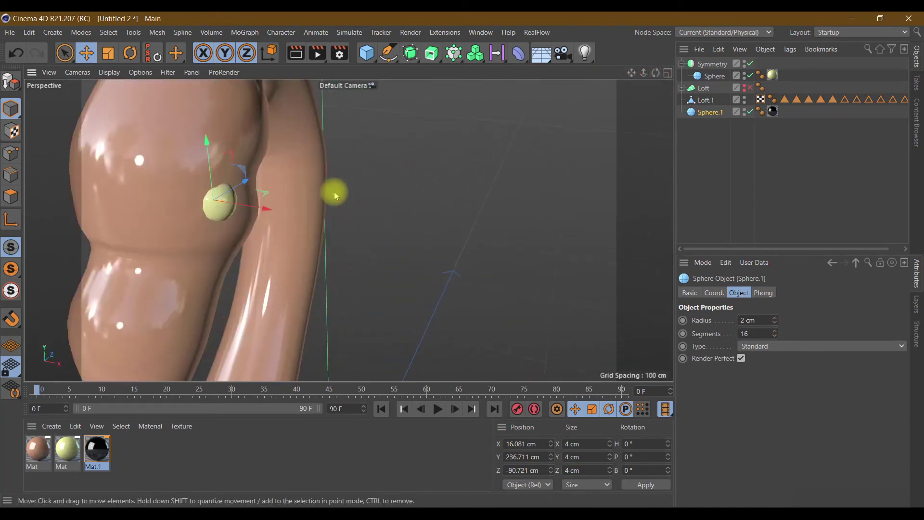
{"action": "left_click_drag", "start_coordinate": [265, 215], "coordinate": [273, 217]}
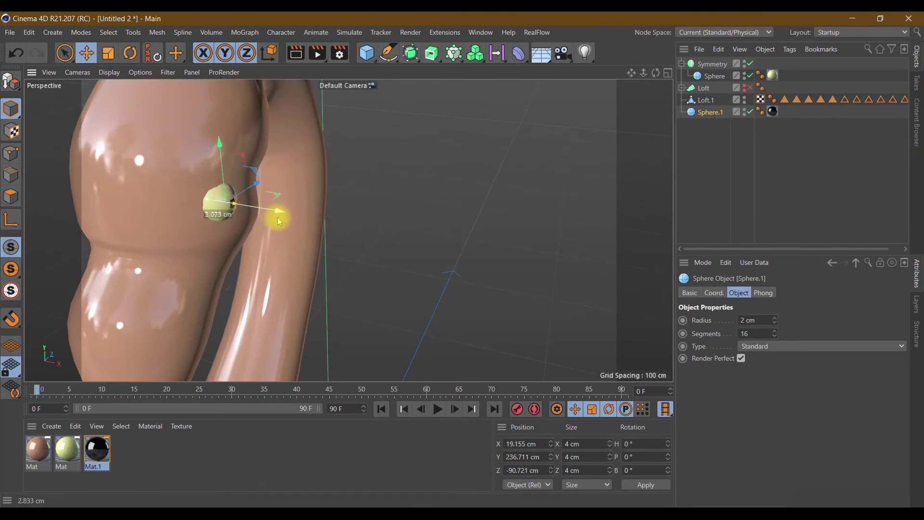
{"action": "mouse_move", "coordinate": [656, 73]}
{"action": "left_mouse_down"}
{"action": "mouse_move", "coordinate": [621, 97]}
{"action": "mouse_move", "coordinate": [652, 76]}
{"action": "left_mouse_up"}
{"action": "left_click_drag", "start_coordinate": [214, 130], "coordinate": [213, 131]}
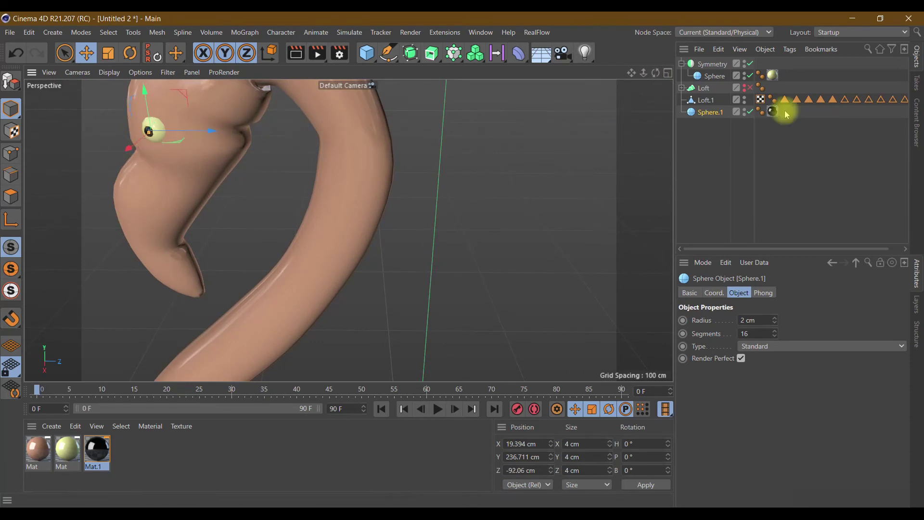
Mirror the pupil under a new Symmetry.1 object and preview both eyes with a quick render
{"action": "left_click", "coordinate": [409, 60]}
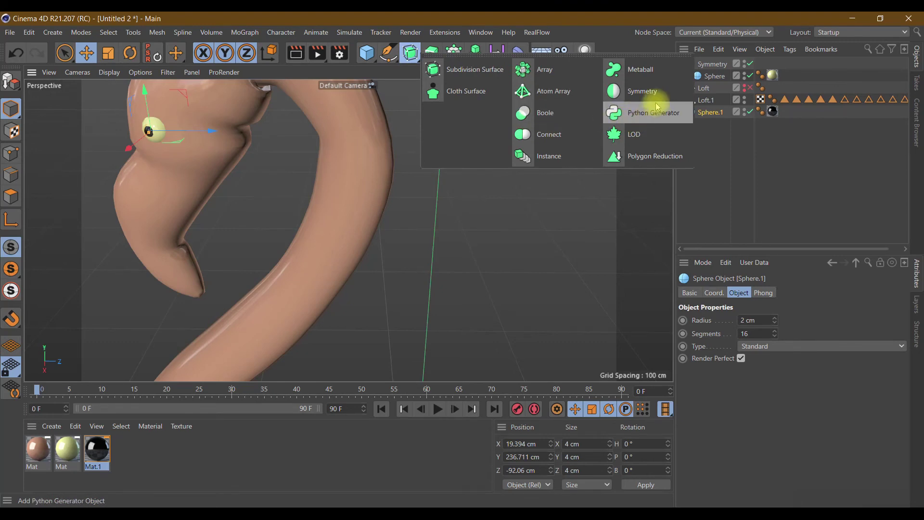
{"action": "left_click", "coordinate": [642, 92]}
{"action": "left_click_drag", "start_coordinate": [717, 124], "coordinate": [714, 67]}
{"action": "scroll", "coordinate": [470, 179], "scroll_direction": "down", "scroll_amount": 3}
{"action": "scroll", "coordinate": [470, 179], "scroll_direction": "down", "scroll_amount": 3}
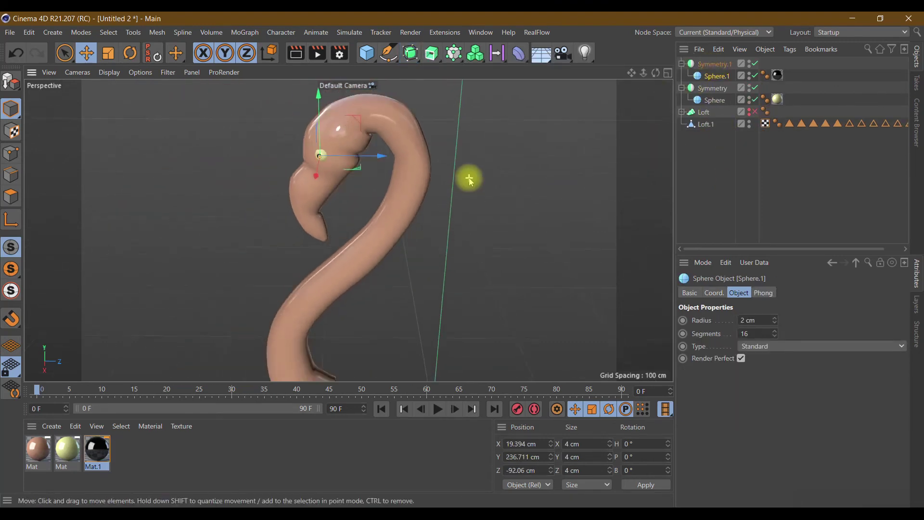
{"action": "left_click_drag", "start_coordinate": [656, 72], "coordinate": [347, 227]}
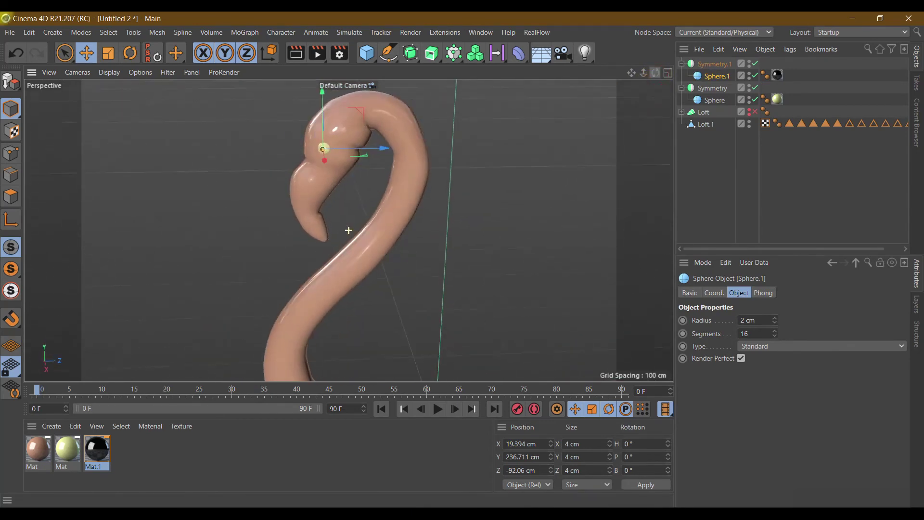
{"action": "left_click", "coordinate": [295, 58]}
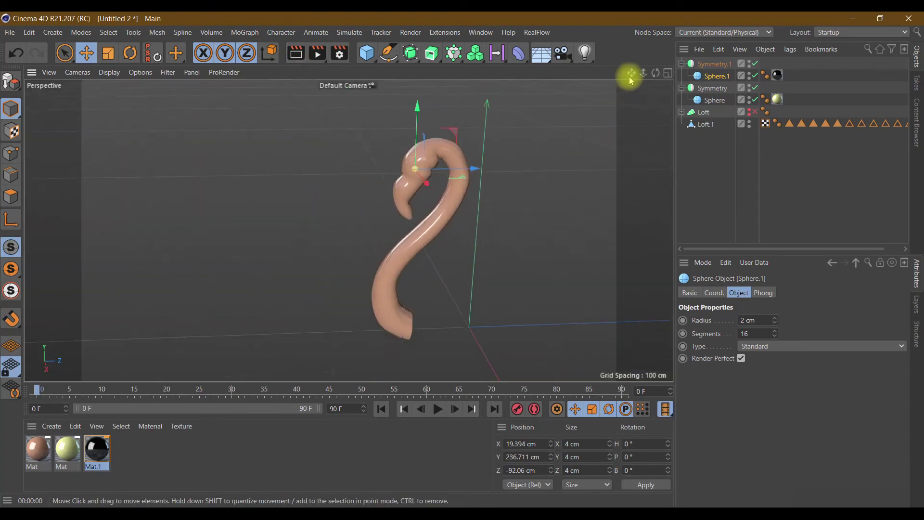
{"action": "left_click_drag", "start_coordinate": [631, 79], "coordinate": [351, 231]}
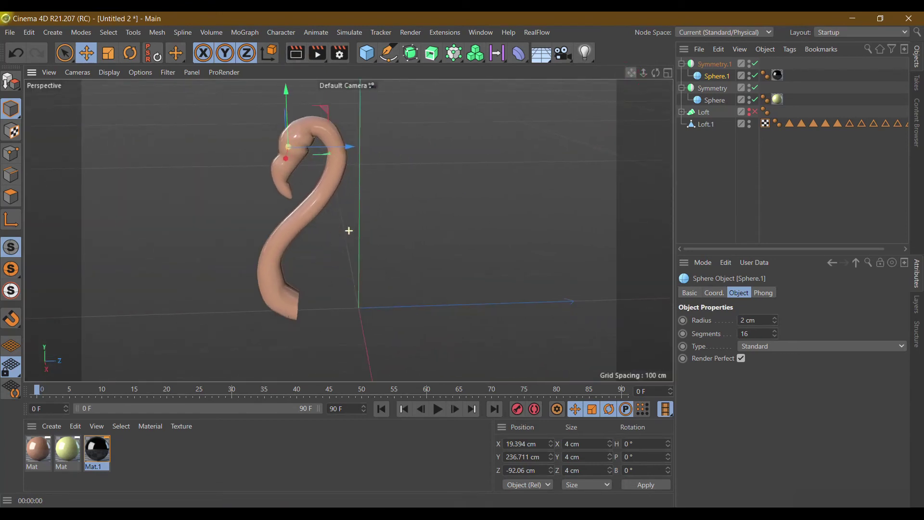
Add a torus float ring and shift it along Z so the neck sits on it
{"action": "left_click", "coordinate": [367, 60]}
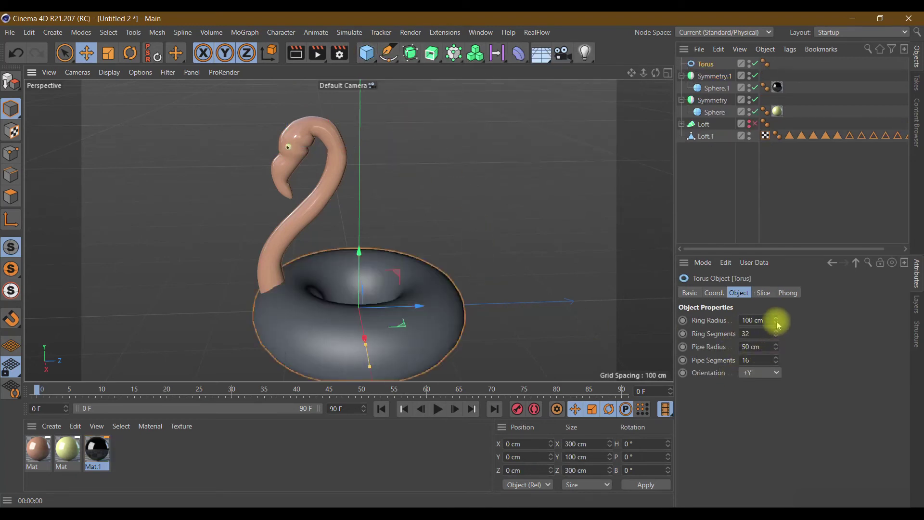
{"action": "left_click_drag", "start_coordinate": [776, 321], "coordinate": [776, 329]}
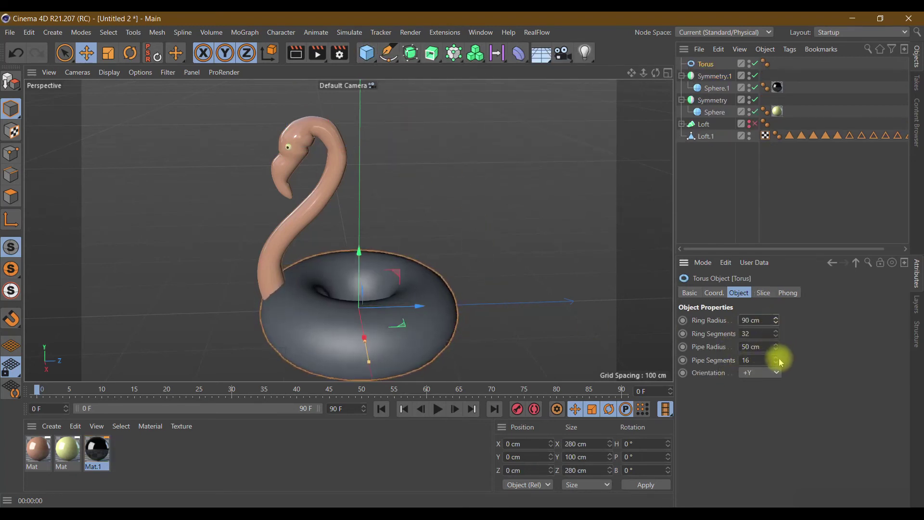
{"action": "left_click_drag", "start_coordinate": [777, 348], "coordinate": [777, 366]}
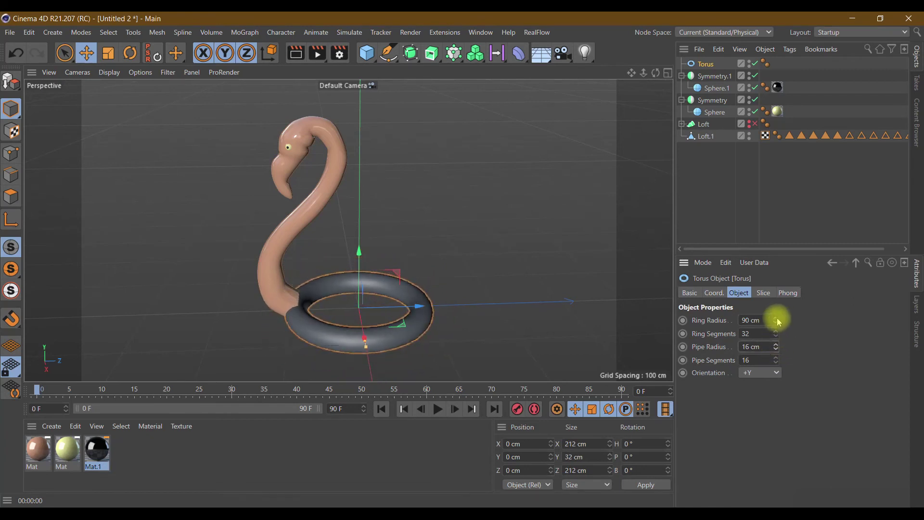
{"action": "left_click_drag", "start_coordinate": [776, 320], "coordinate": [776, 308]}
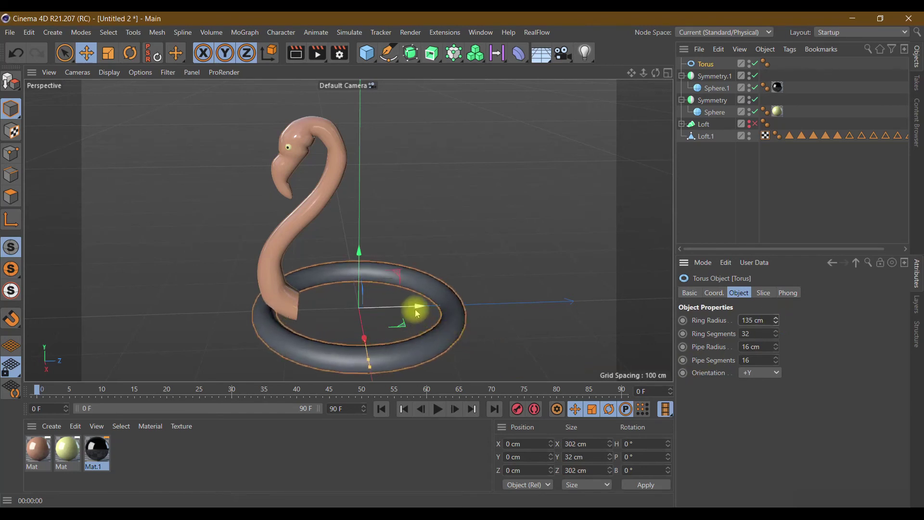
{"action": "left_click_drag", "start_coordinate": [416, 307], "coordinate": [441, 310]}
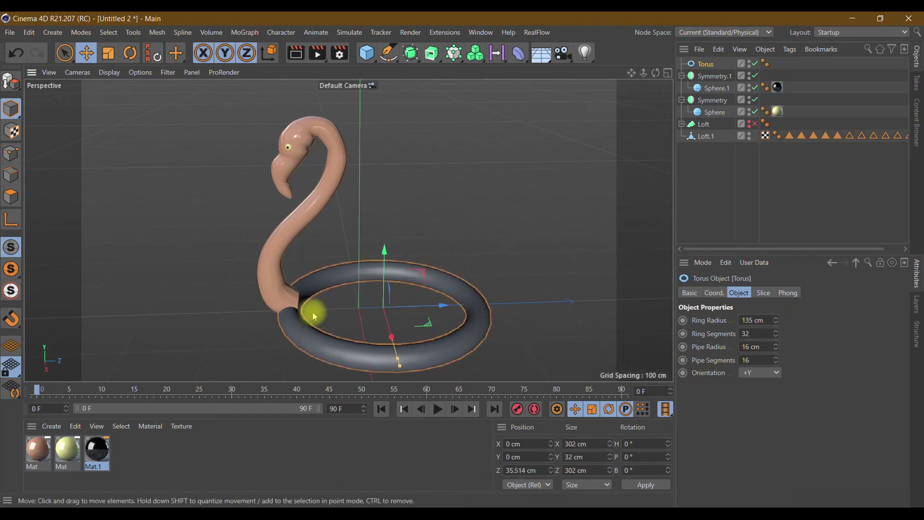
Size the torus to ring radius 138 cm, pipe radius 35 cm, and apply the pink Mat material
{"action": "scroll", "coordinate": [318, 312], "scroll_direction": "up", "scroll_amount": 3}
{"action": "scroll", "coordinate": [313, 309], "scroll_direction": "up", "scroll_amount": 3}
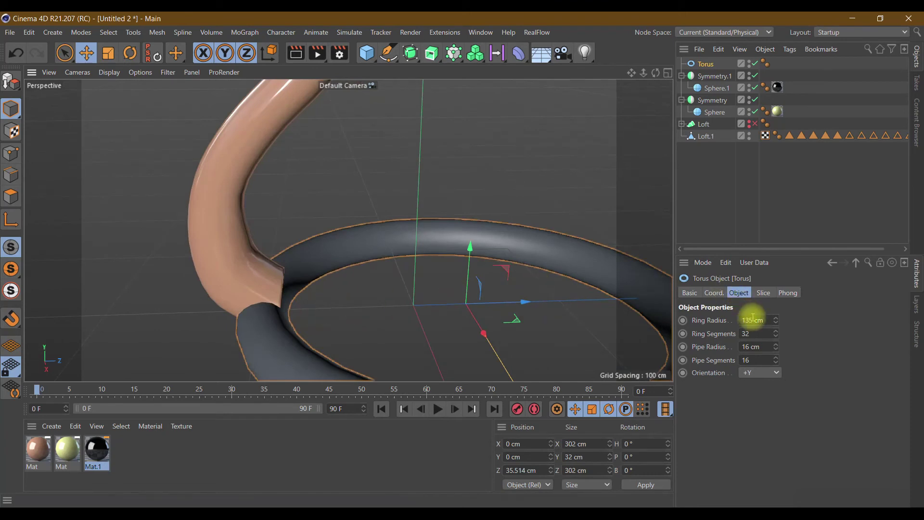
{"action": "left_click_drag", "start_coordinate": [776, 320], "coordinate": [776, 315]}
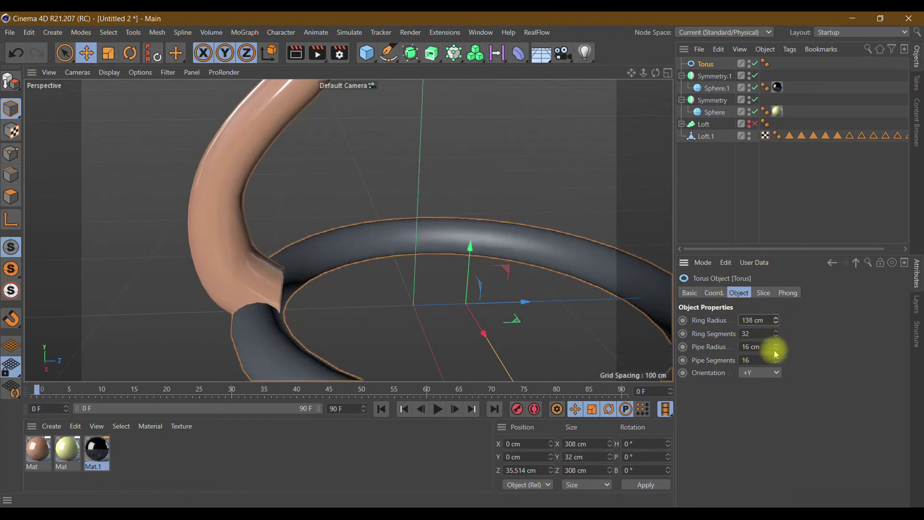
{"action": "left_click_drag", "start_coordinate": [777, 348], "coordinate": [777, 326]}
{"action": "scroll", "coordinate": [489, 262], "scroll_direction": "down", "scroll_amount": 3}
{"action": "scroll", "coordinate": [489, 262], "scroll_direction": "down", "scroll_amount": 3}
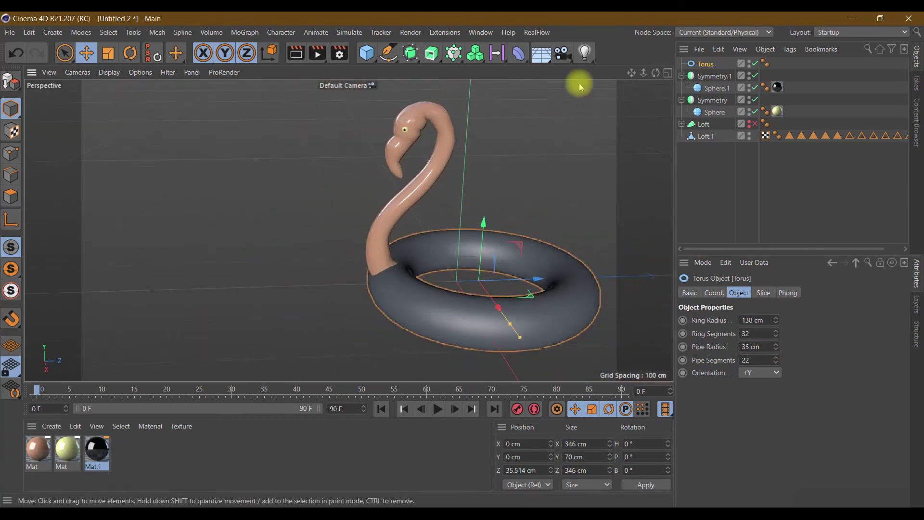
{"action": "left_click_drag", "start_coordinate": [630, 73], "coordinate": [347, 231]}
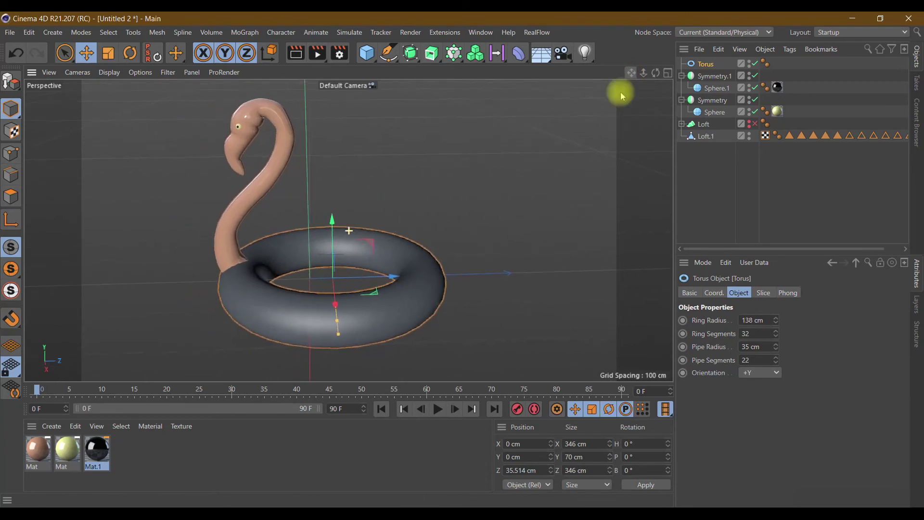
{"action": "mouse_move", "coordinate": [34, 451]}
{"action": "left_mouse_down"}
{"action": "mouse_move", "coordinate": [713, 67]}
{"action": "mouse_move", "coordinate": [706, 69]}
{"action": "left_mouse_up"}
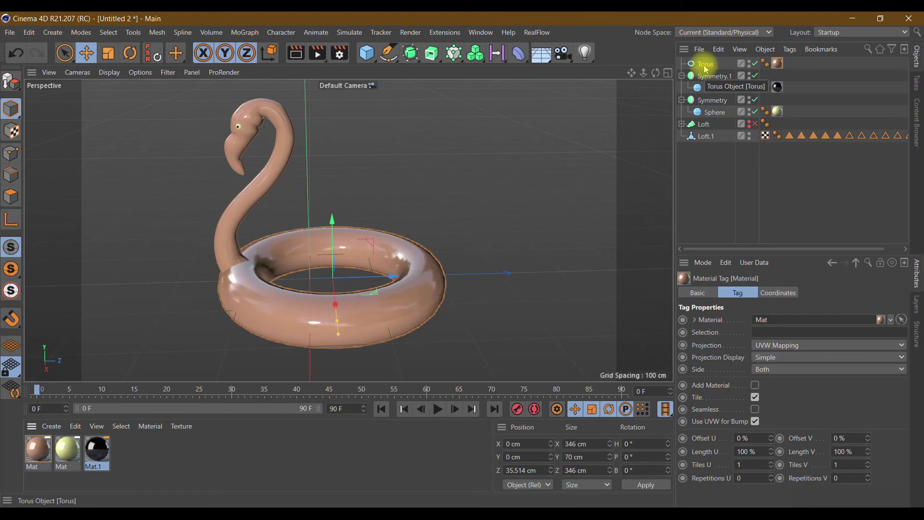
{"action": "left_click_drag", "start_coordinate": [656, 72], "coordinate": [348, 230]}
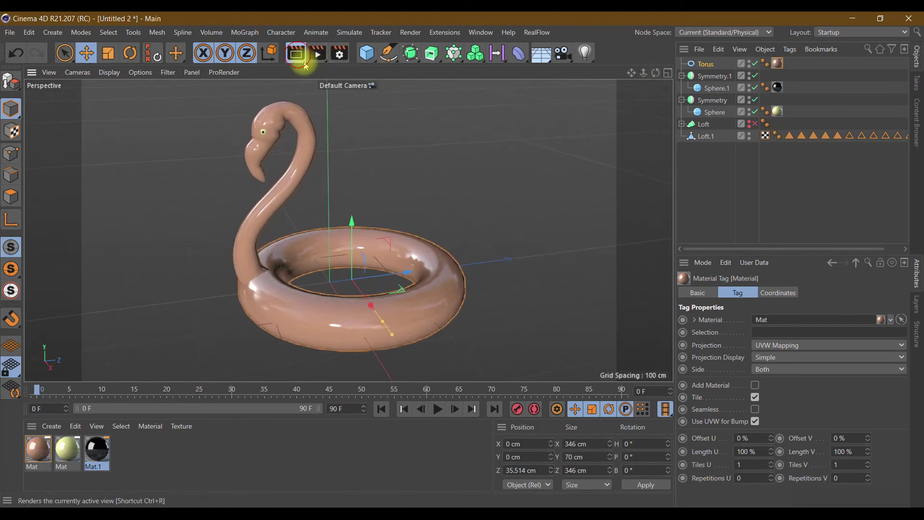
Render a preview of the flamingo float, then select the Loft.1 neck-and-head object
{"action": "left_click", "coordinate": [297, 54]}
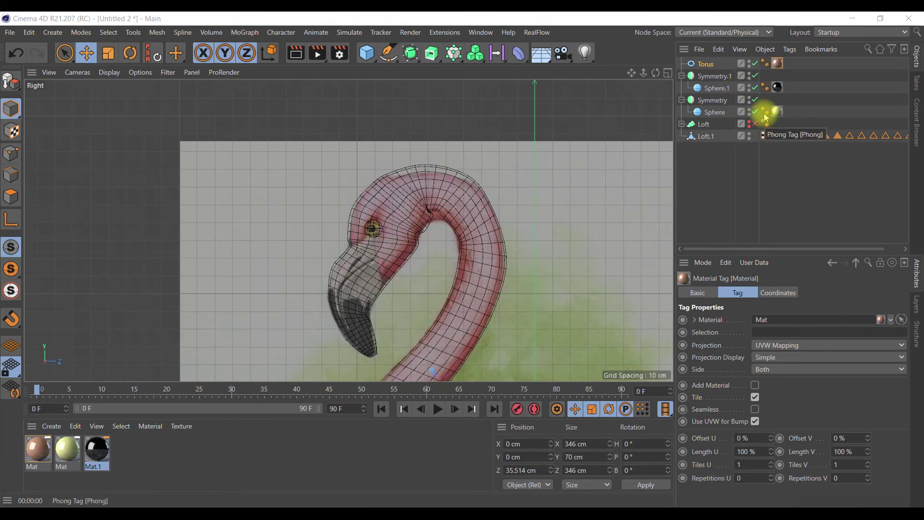
{"action": "left_click", "coordinate": [705, 136]}
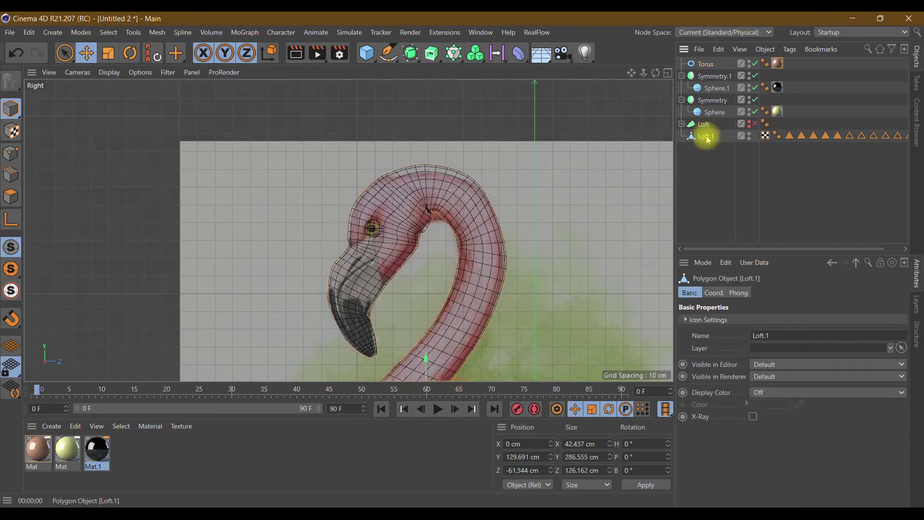
In polygon mode, box-select the beak polygons of Loft.1 against the side reference
{"action": "left_click", "coordinate": [12, 197]}
{"action": "left_click", "coordinate": [201, 269]}
{"action": "scroll", "coordinate": [380, 291], "scroll_direction": "up", "scroll_amount": 2}
{"action": "scroll", "coordinate": [379, 291], "scroll_direction": "up", "scroll_amount": 1}
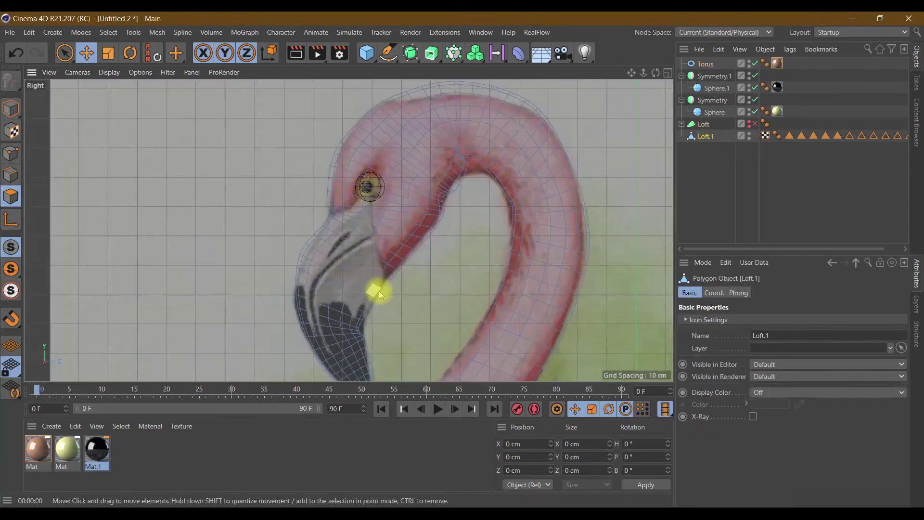
{"action": "scroll", "coordinate": [379, 291], "scroll_direction": "up", "scroll_amount": 2}
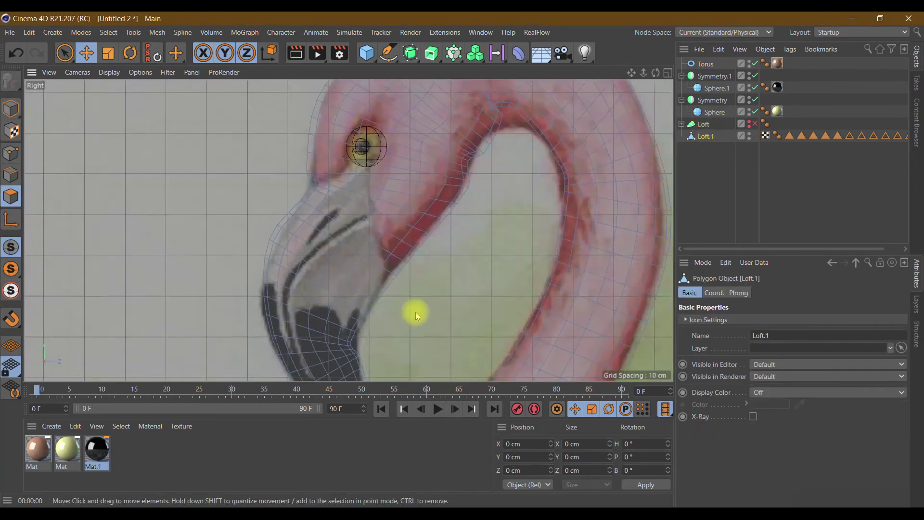
{"action": "left_click", "coordinate": [68, 54]}
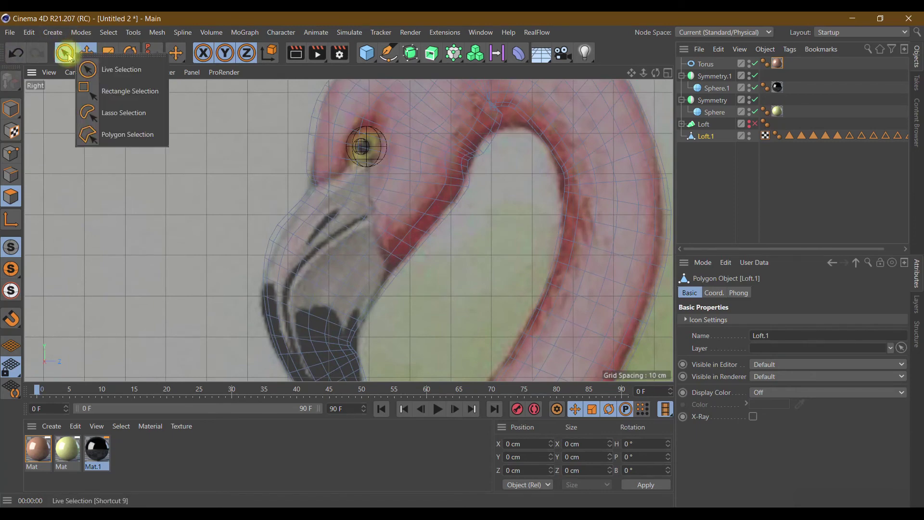
{"action": "left_click", "coordinate": [98, 69]}
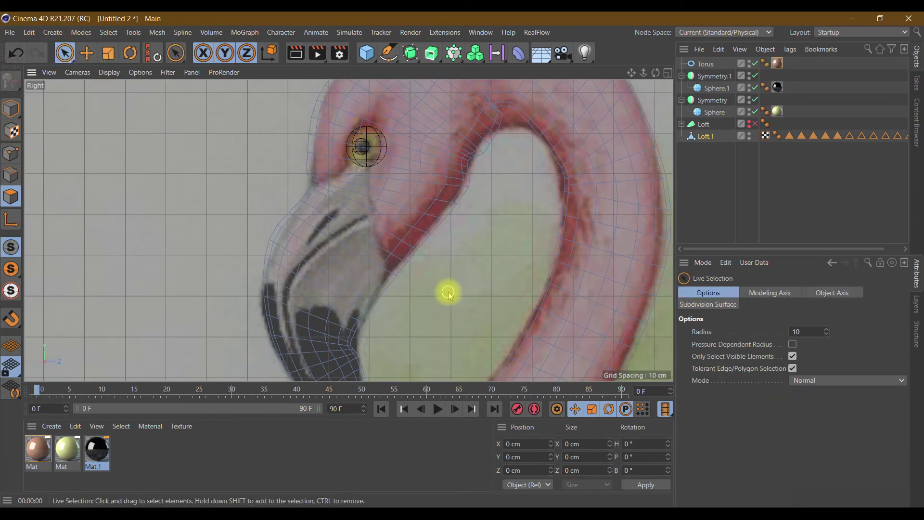
{"action": "scroll", "coordinate": [448, 291], "scroll_direction": "down", "scroll_amount": 2}
{"action": "scroll", "coordinate": [448, 292], "scroll_direction": "down", "scroll_amount": 2}
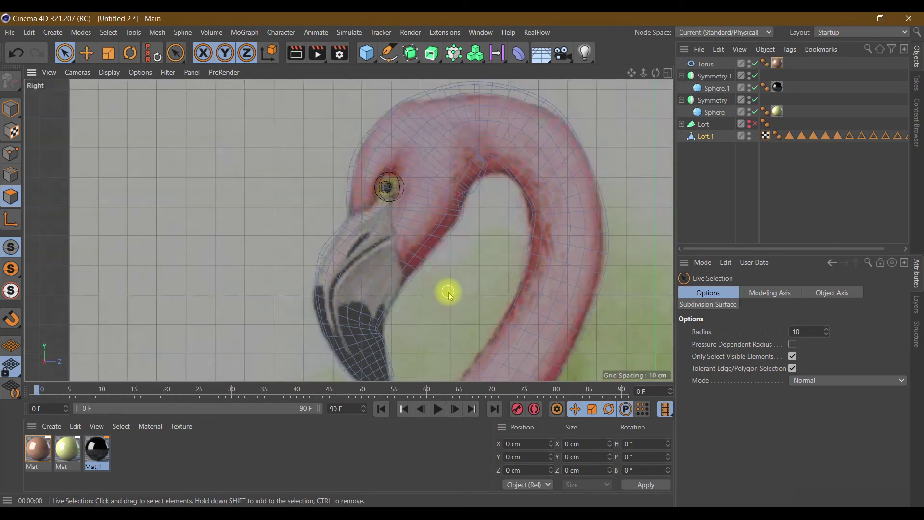
{"action": "scroll", "coordinate": [448, 292], "scroll_direction": "down", "scroll_amount": 2}
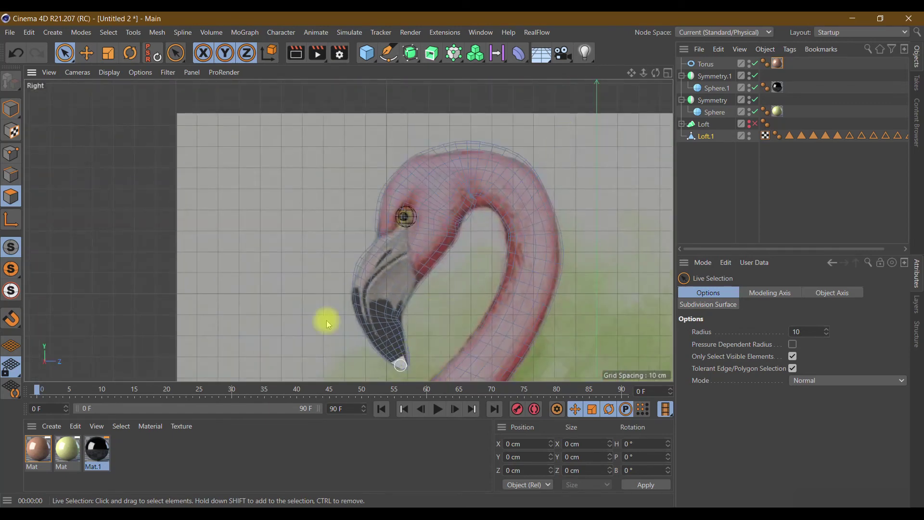
{"action": "left_click_drag", "start_coordinate": [65, 52], "coordinate": [102, 100]}
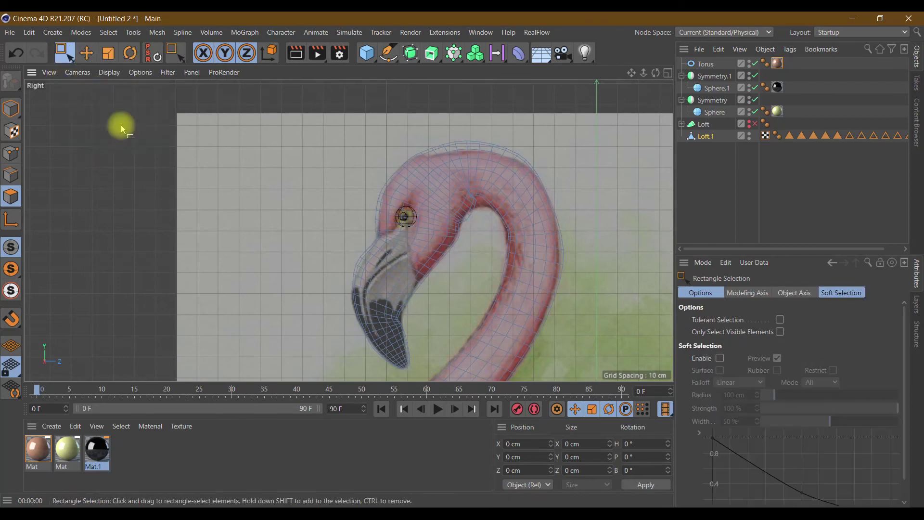
{"action": "left_click_drag", "start_coordinate": [315, 283], "coordinate": [422, 377]}
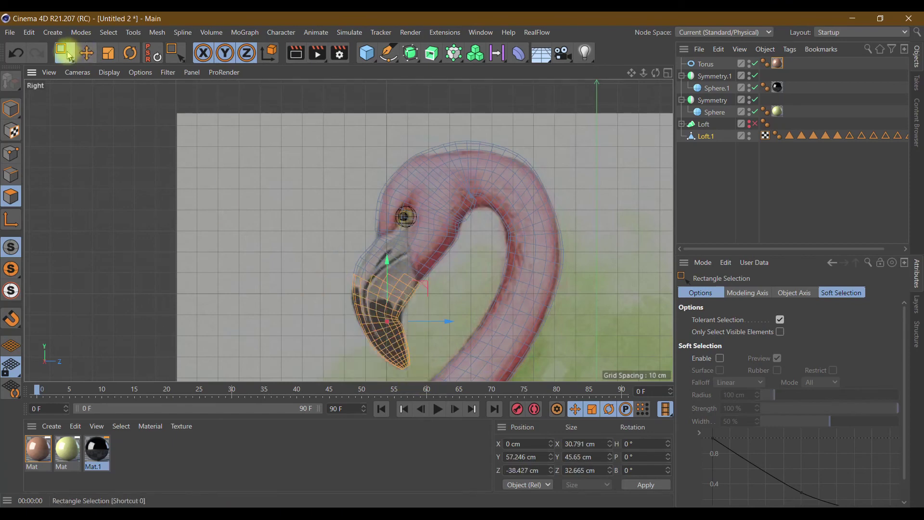
Refine the beak selection's edges with Live Selection, then show the four-view layout
{"action": "left_click_drag", "start_coordinate": [64, 57], "coordinate": [82, 68]}
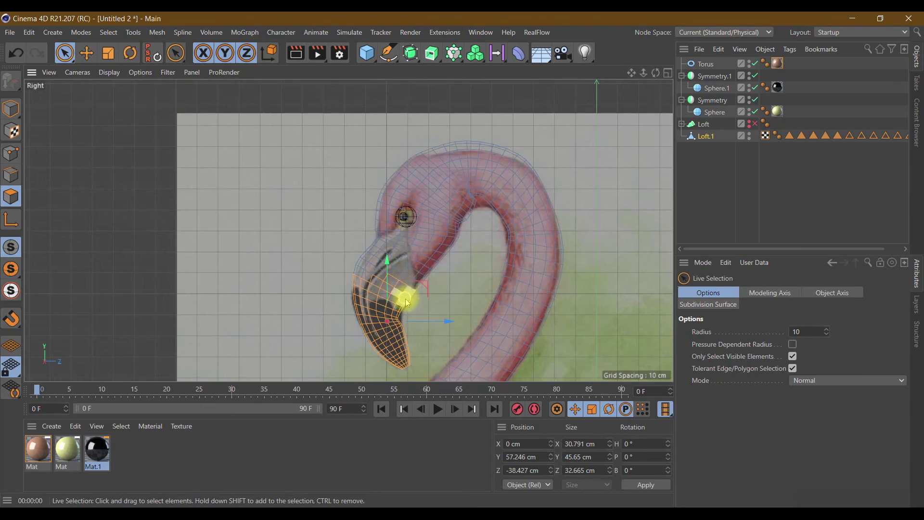
{"action": "scroll", "coordinate": [402, 297], "scroll_direction": "up", "scroll_amount": 3}
{"action": "scroll", "coordinate": [414, 289], "scroll_direction": "up", "scroll_amount": 3}
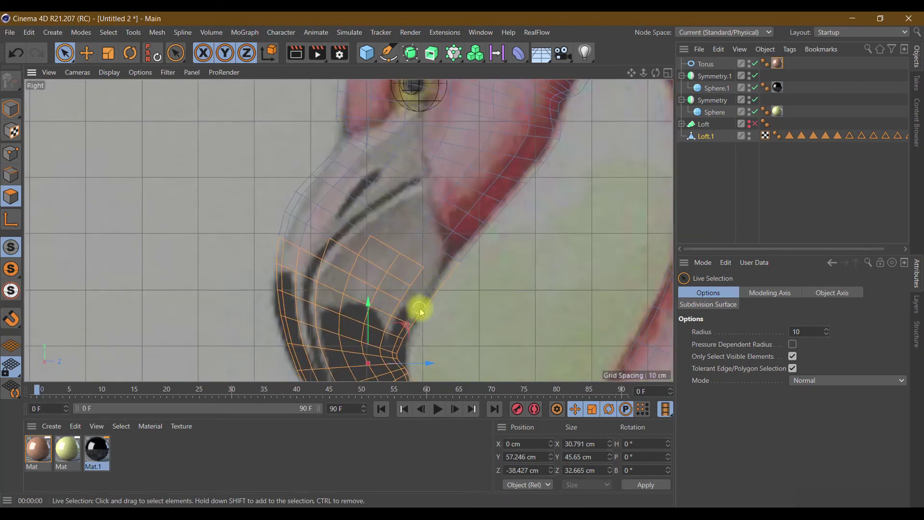
{"action": "left_click_drag", "start_coordinate": [448, 279], "coordinate": [423, 269]}
{"action": "left_click_drag", "start_coordinate": [370, 259], "coordinate": [337, 295]}
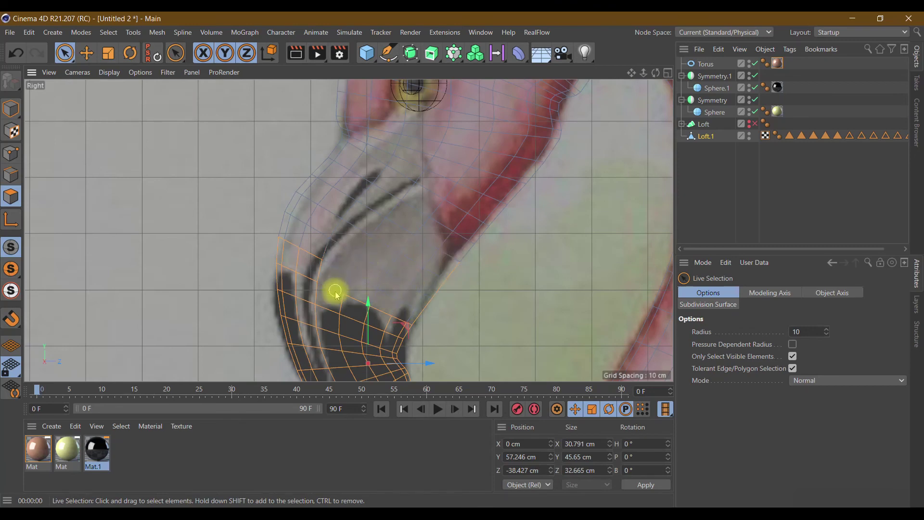
{"action": "mouse_move", "coordinate": [280, 255]}
{"action": "left_mouse_down"}
{"action": "mouse_move", "coordinate": [353, 223]}
{"action": "mouse_move", "coordinate": [265, 230]}
{"action": "left_mouse_up"}
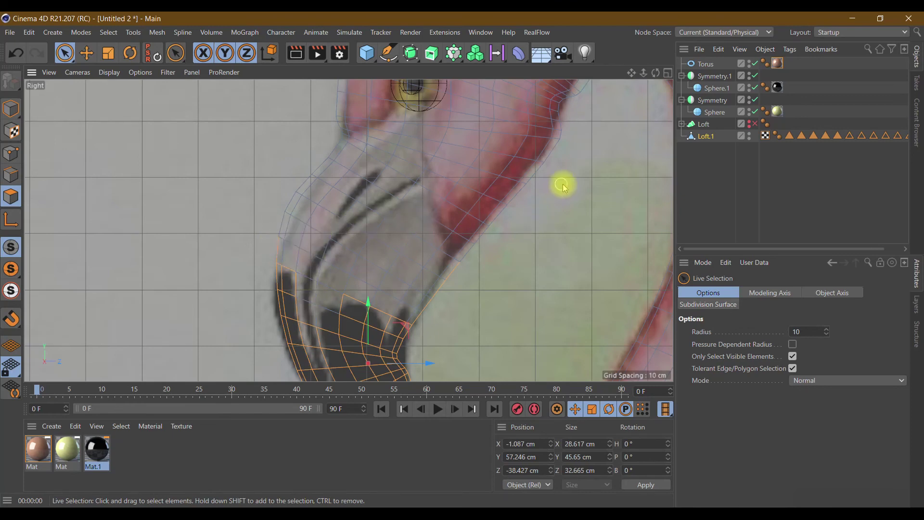
{"action": "left_click", "coordinate": [667, 73]}
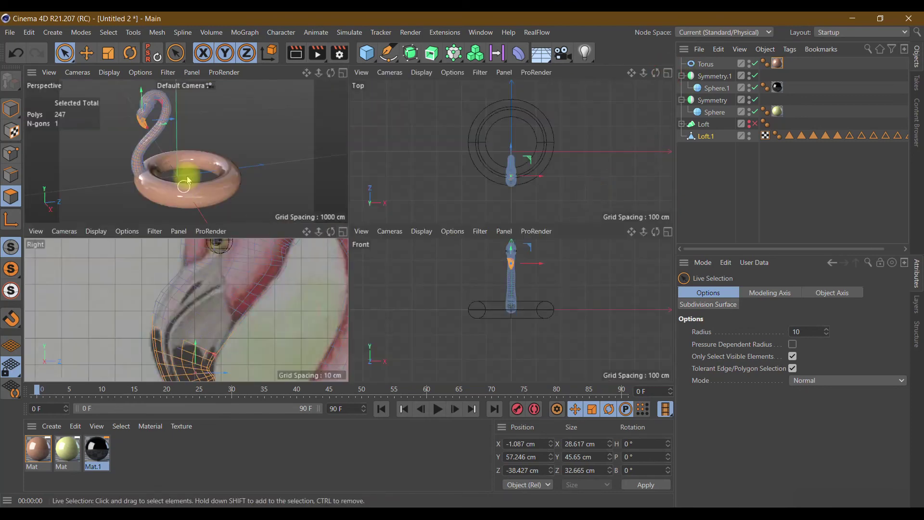
In the maximized Perspective view, clean up the beak selection to 216 polygons
{"action": "left_click", "coordinate": [344, 73]}
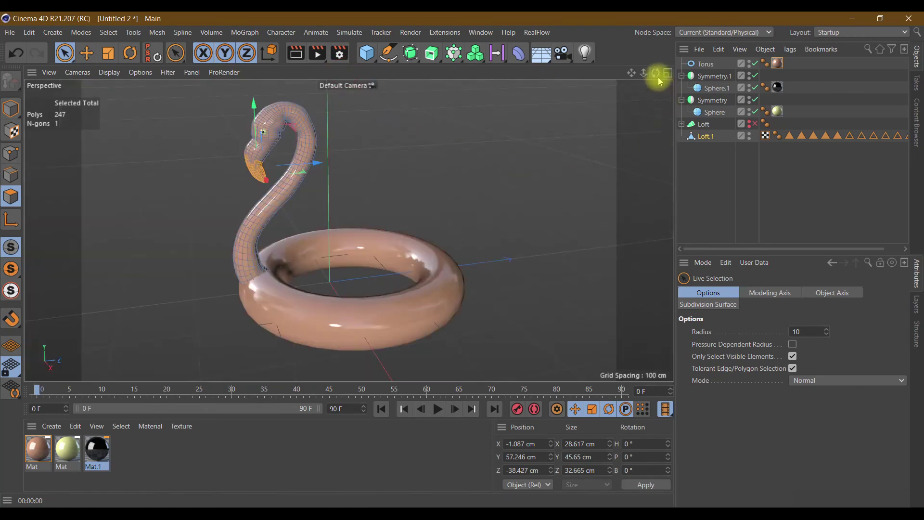
{"action": "mouse_move", "coordinate": [656, 73]}
{"action": "left_mouse_down"}
{"action": "mouse_move", "coordinate": [626, 77]}
{"action": "mouse_move", "coordinate": [605, 108]}
{"action": "left_mouse_up"}
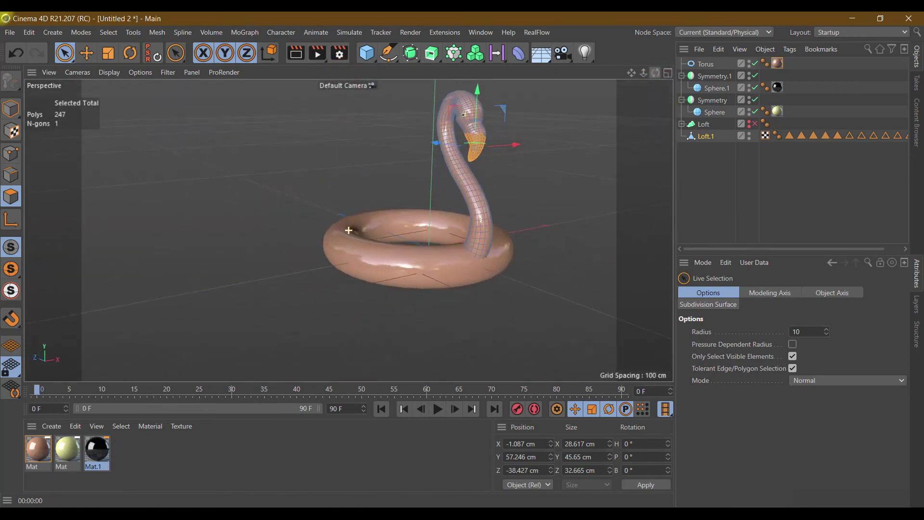
{"action": "scroll", "coordinate": [268, 193], "scroll_direction": "up", "scroll_amount": 3}
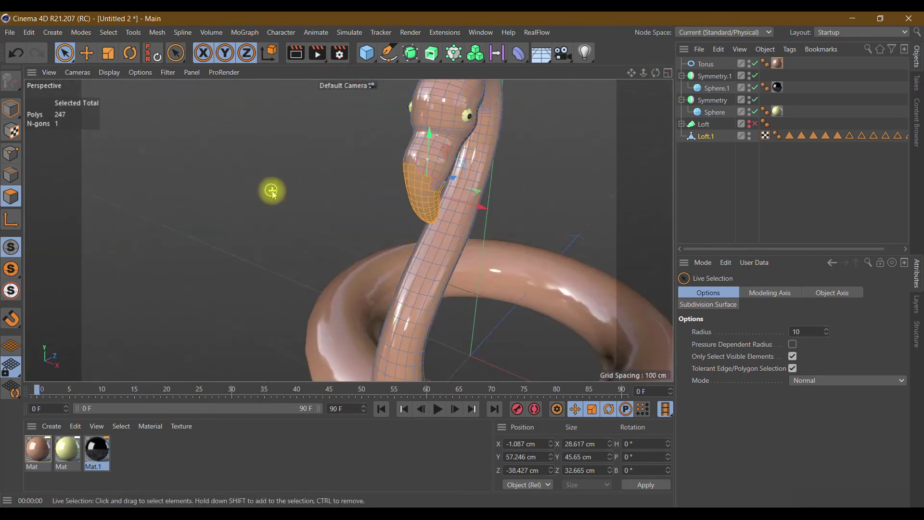
{"action": "scroll", "coordinate": [371, 176], "scroll_direction": "up", "scroll_amount": 2}
{"action": "left_click_drag", "start_coordinate": [656, 72], "coordinate": [349, 230]}
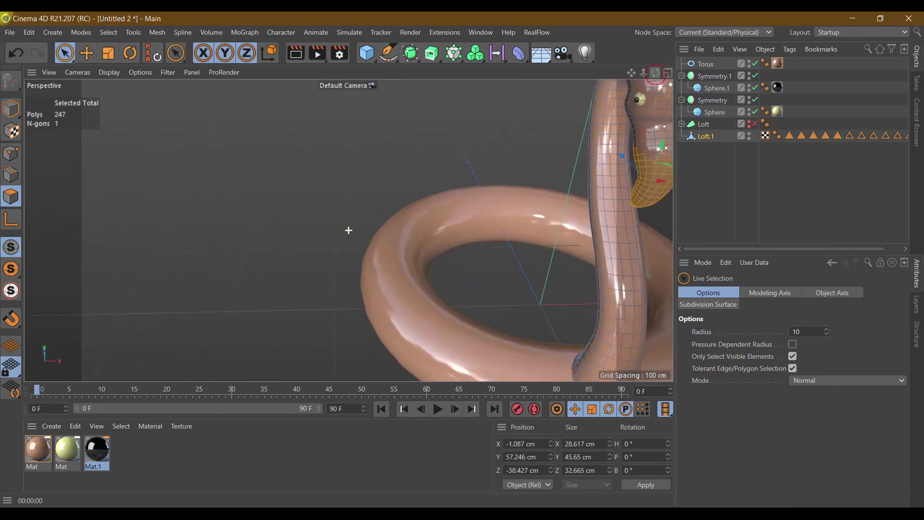
{"action": "mouse_move", "coordinate": [630, 72]}
{"action": "left_mouse_down"}
{"action": "mouse_move", "coordinate": [348, 230]}
{"action": "mouse_move", "coordinate": [632, 75]}
{"action": "mouse_move", "coordinate": [349, 230]}
{"action": "mouse_move", "coordinate": [371, 217]}
{"action": "mouse_move", "coordinate": [346, 177]}
{"action": "mouse_move", "coordinate": [367, 146]}
{"action": "left_mouse_up"}
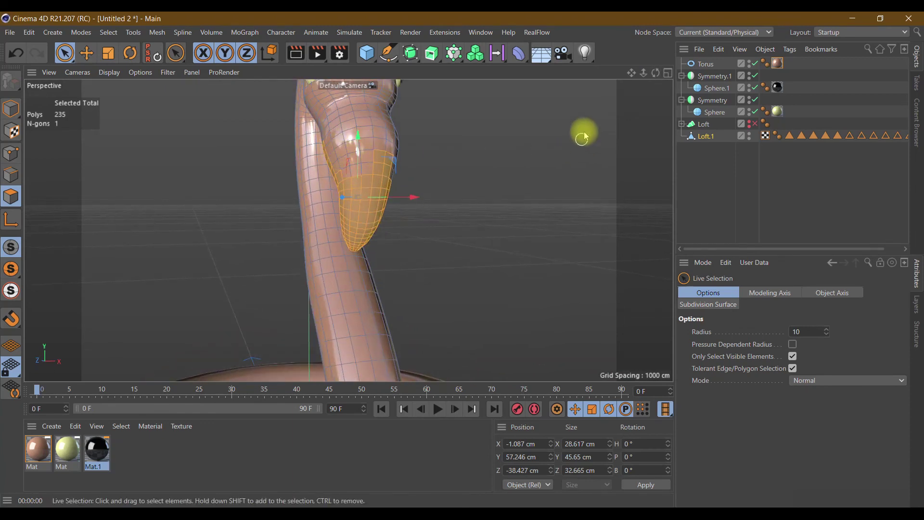
{"action": "mouse_move", "coordinate": [656, 73]}
{"action": "left_mouse_down"}
{"action": "mouse_move", "coordinate": [348, 230]}
{"action": "mouse_move", "coordinate": [360, 180]}
{"action": "left_mouse_up"}
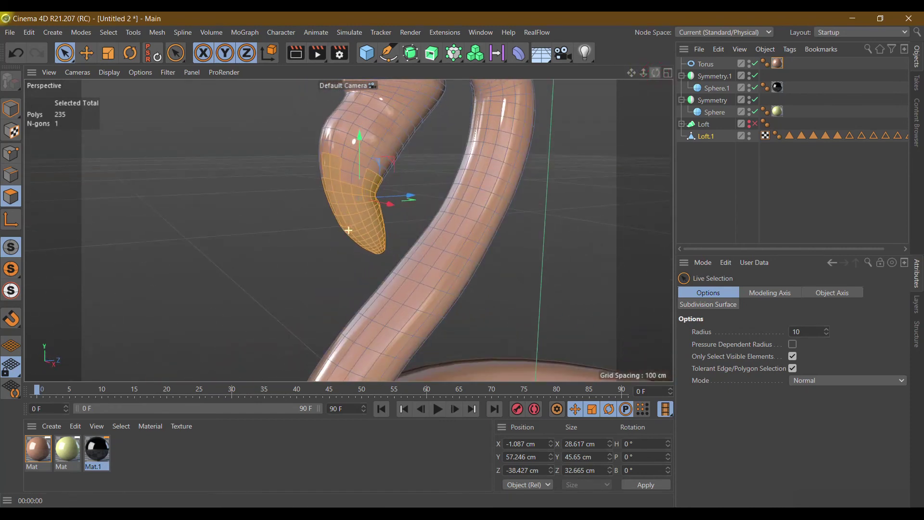
{"action": "left_click", "coordinate": [360, 180]}
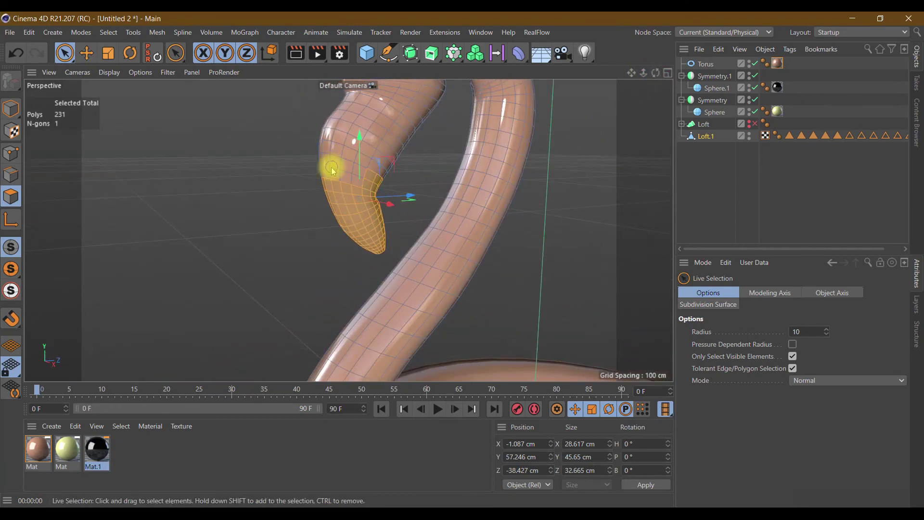
{"action": "left_click_drag", "start_coordinate": [655, 72], "coordinate": [349, 230]}
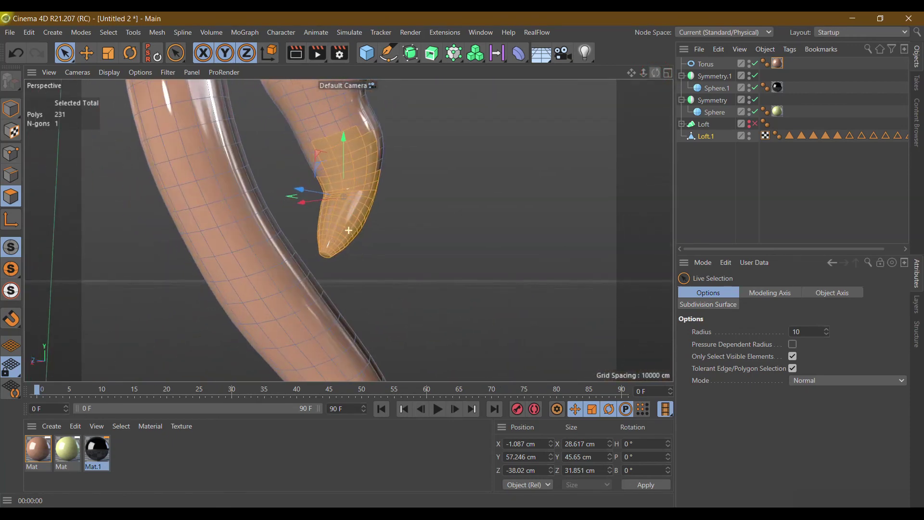
{"action": "left_click_drag", "start_coordinate": [325, 164], "coordinate": [379, 138], "text": "ctrl"}
{"action": "left_click_drag", "start_coordinate": [332, 170], "coordinate": [566, 129], "text": "shift"}
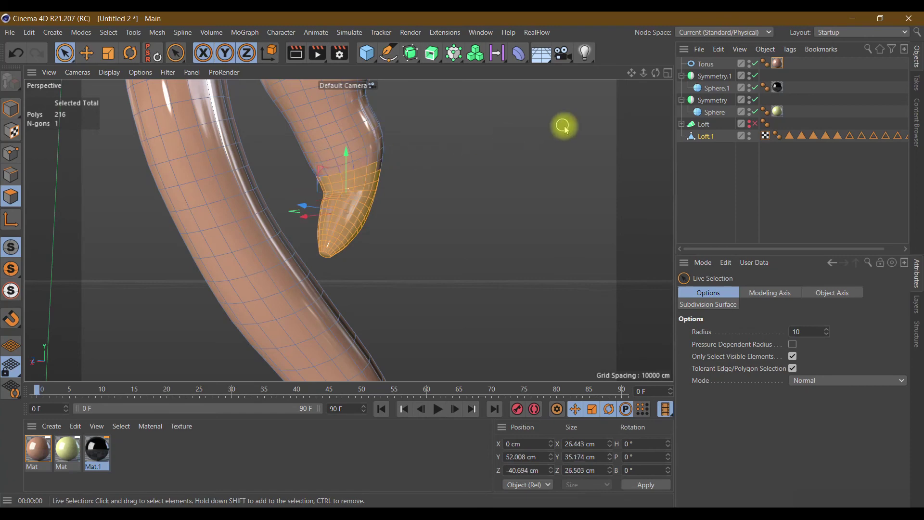
{"action": "mouse_move", "coordinate": [654, 75]}
{"action": "left_mouse_down"}
{"action": "mouse_move", "coordinate": [349, 230]}
{"action": "mouse_move", "coordinate": [385, 227]}
{"action": "left_mouse_up"}
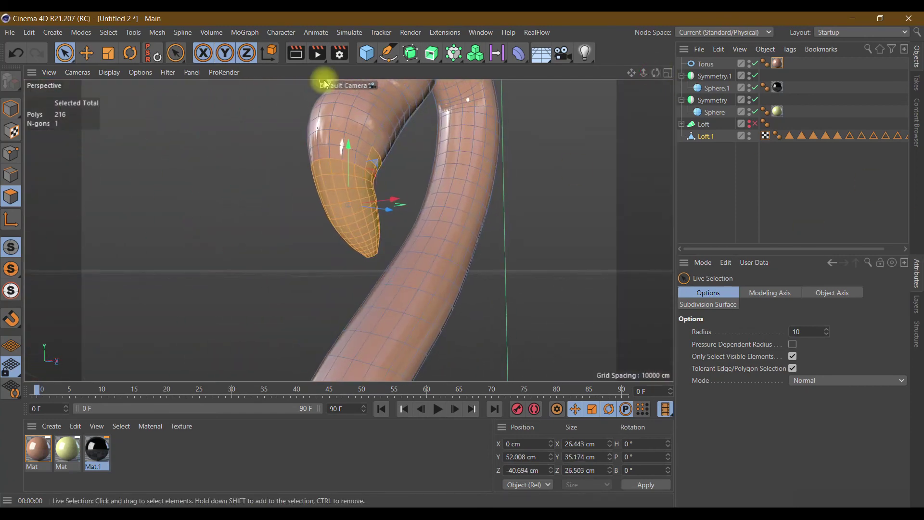
Save the beak polygons as a Polygon Selection tag and apply the black Mat.1 material to them
{"action": "left_click", "coordinate": [109, 33]}
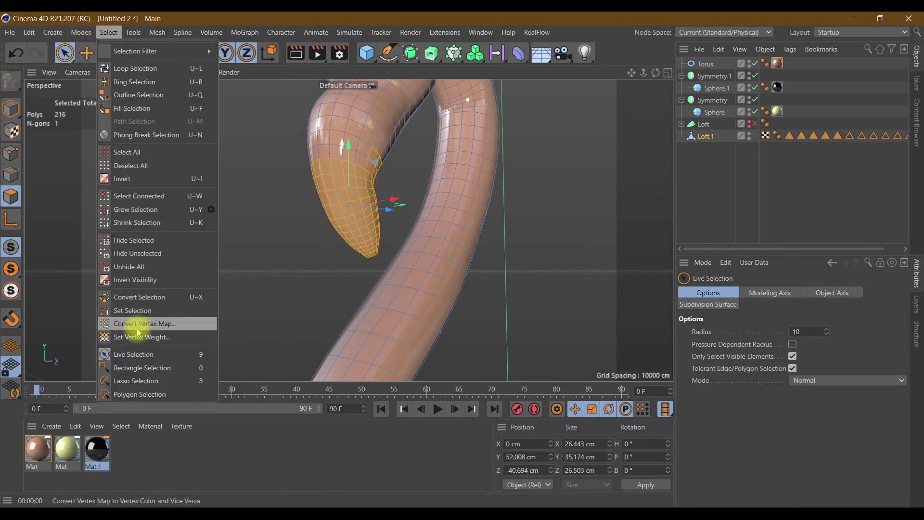
{"action": "left_click", "coordinate": [138, 311]}
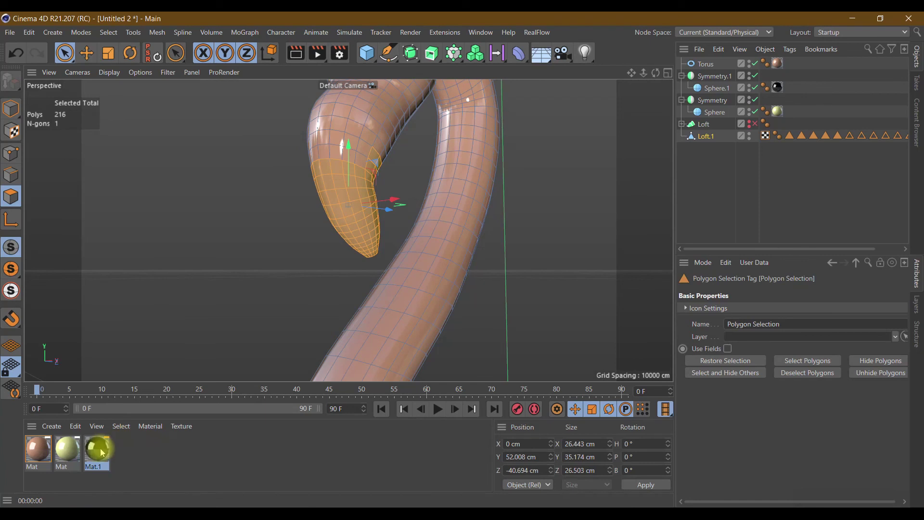
{"action": "left_click_drag", "start_coordinate": [339, 204], "coordinate": [340, 203]}
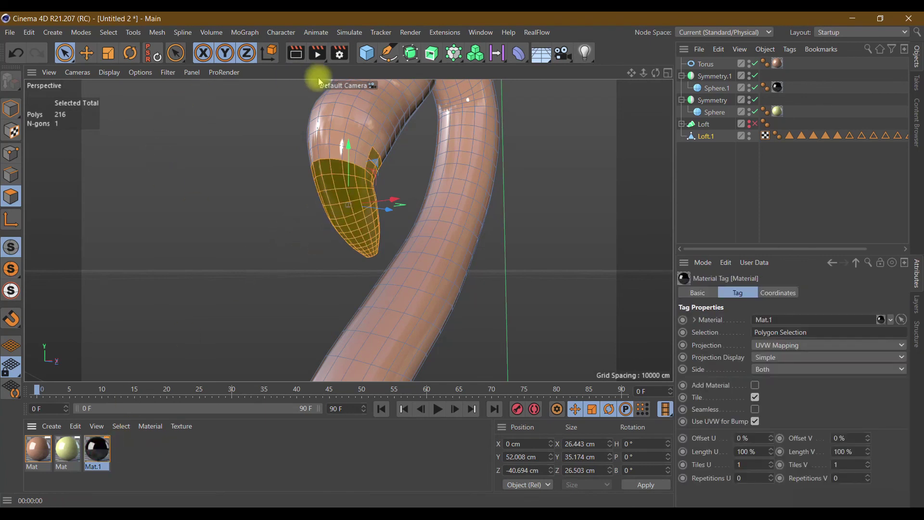
{"action": "scroll", "coordinate": [260, 155], "scroll_direction": "down", "scroll_amount": 2}
{"action": "scroll", "coordinate": [260, 155], "scroll_direction": "down", "scroll_amount": 1}
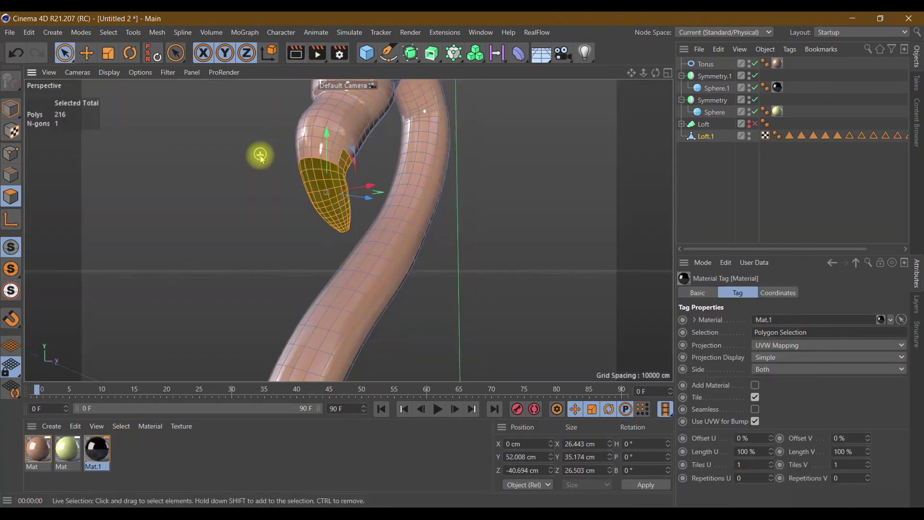
{"action": "scroll", "coordinate": [260, 155], "scroll_direction": "down", "scroll_amount": 1}
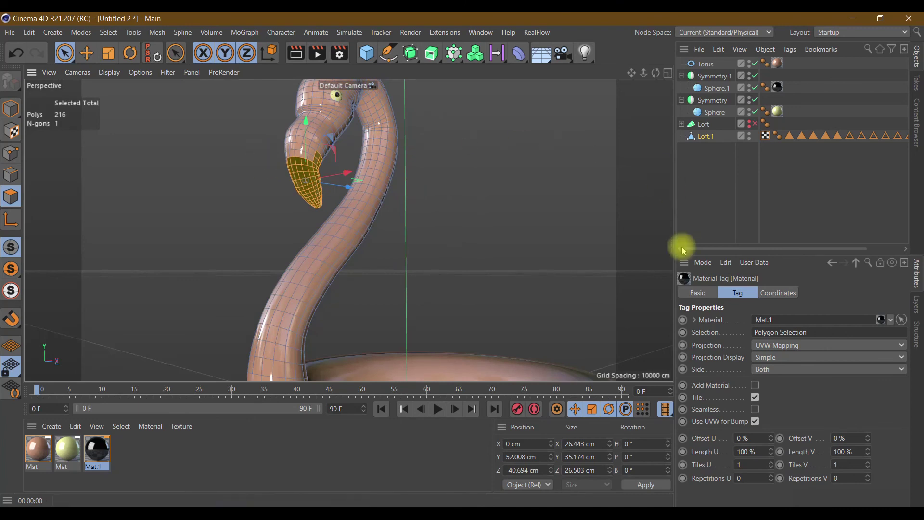
{"action": "left_click", "coordinate": [667, 74]}
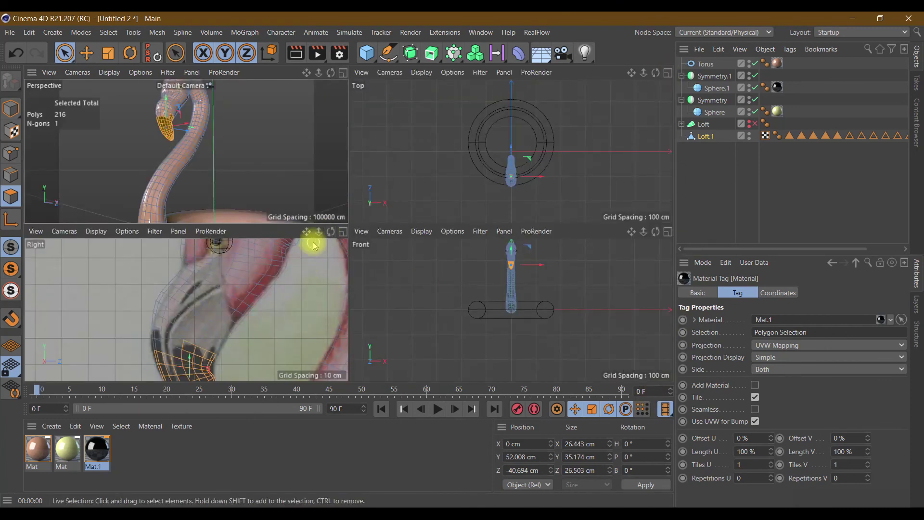
Pan the Right view to the head, then maximize Perspective and zoom in on the head and beak
{"action": "left_click_drag", "start_coordinate": [306, 232], "coordinate": [311, 208]}
{"action": "left_click_drag", "start_coordinate": [187, 310], "coordinate": [187, 310]}
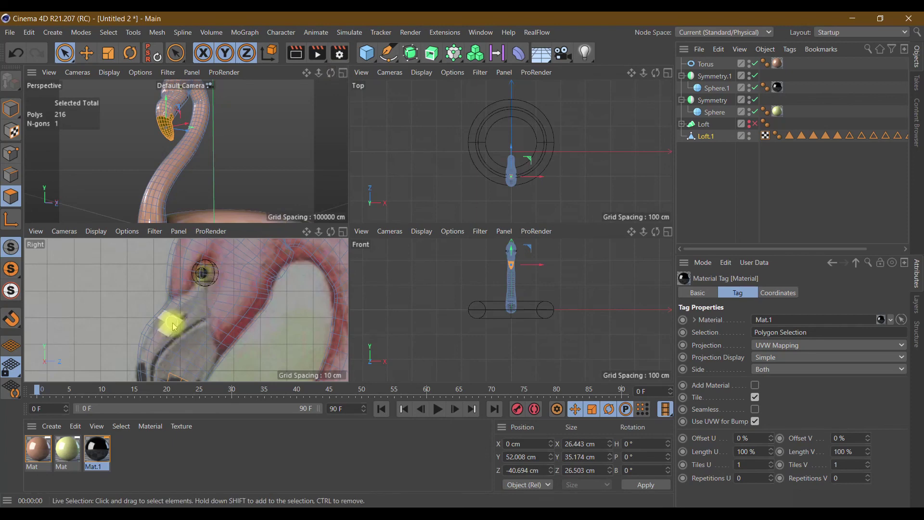
{"action": "left_click", "coordinate": [341, 75]}
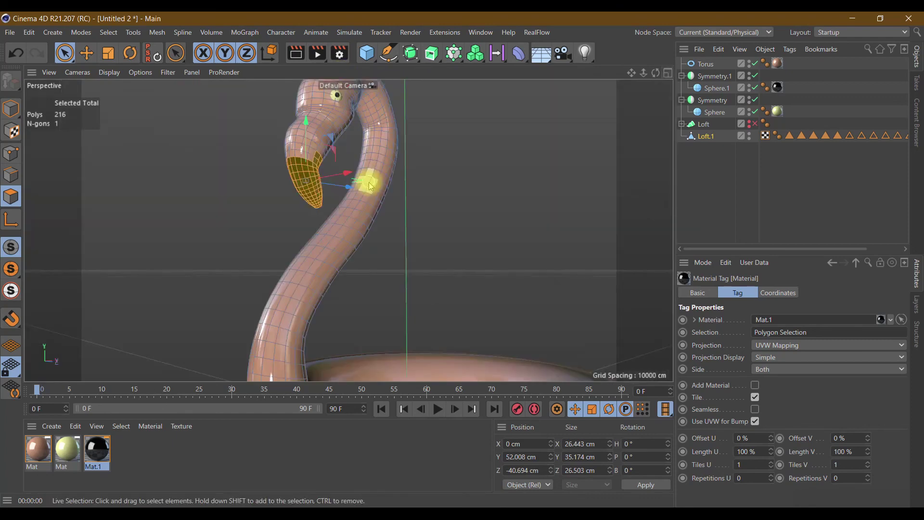
{"action": "scroll", "coordinate": [314, 232], "scroll_direction": "up", "scroll_amount": 3}
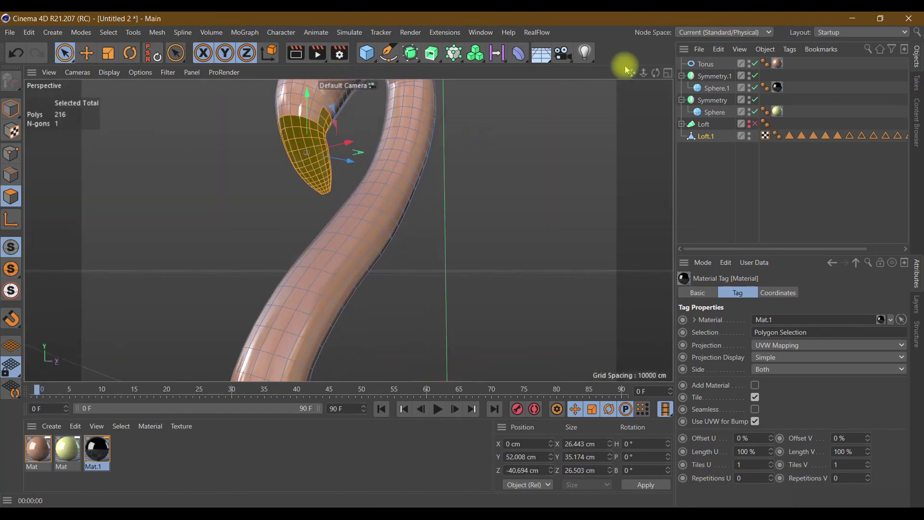
{"action": "mouse_move", "coordinate": [649, 76]}
{"action": "left_mouse_down"}
{"action": "mouse_move", "coordinate": [349, 231]}
{"action": "mouse_move", "coordinate": [652, 72]}
{"action": "left_mouse_up"}
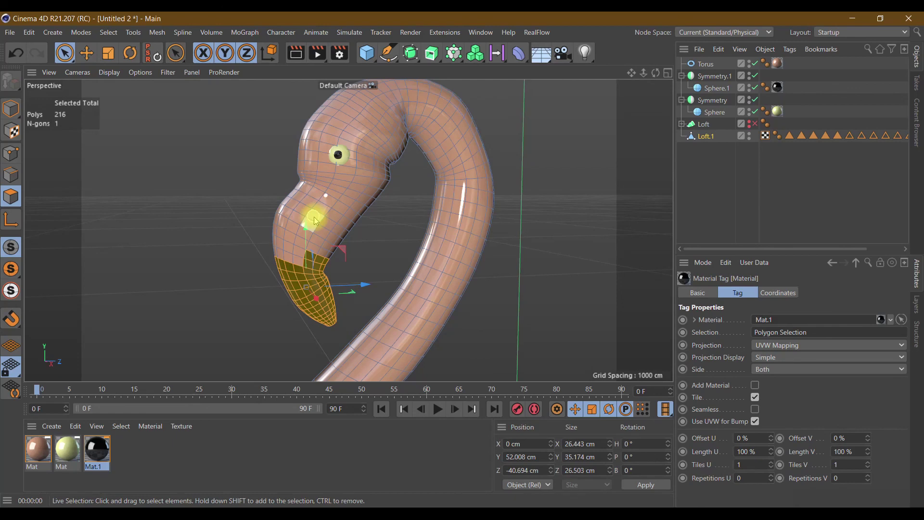
Select a polygon on each side of the neck and inset both with Extrude Inner at about 1.71 cm
{"action": "scroll", "coordinate": [301, 222], "scroll_direction": "up", "scroll_amount": 5}
{"action": "scroll", "coordinate": [299, 217], "scroll_direction": "up", "scroll_amount": 3}
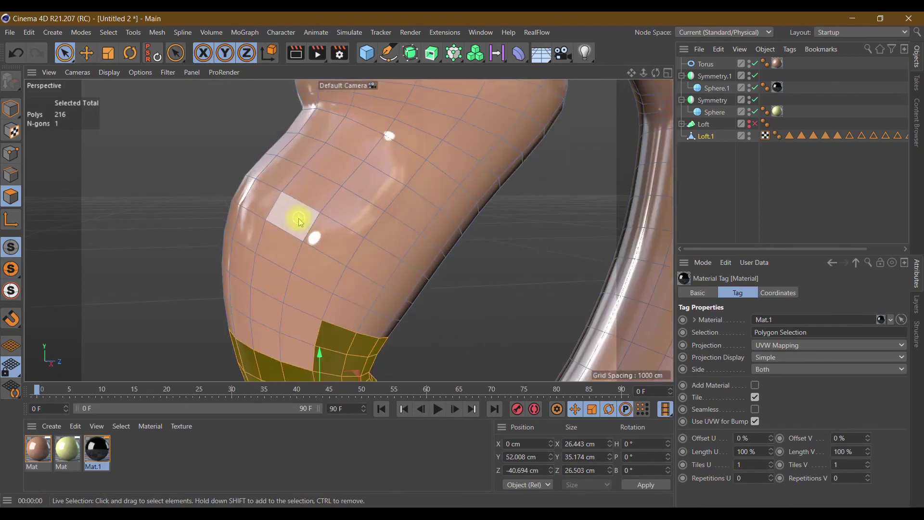
{"action": "left_click", "coordinate": [299, 217]}
{"action": "left_click_drag", "start_coordinate": [656, 72], "coordinate": [641, 77]}
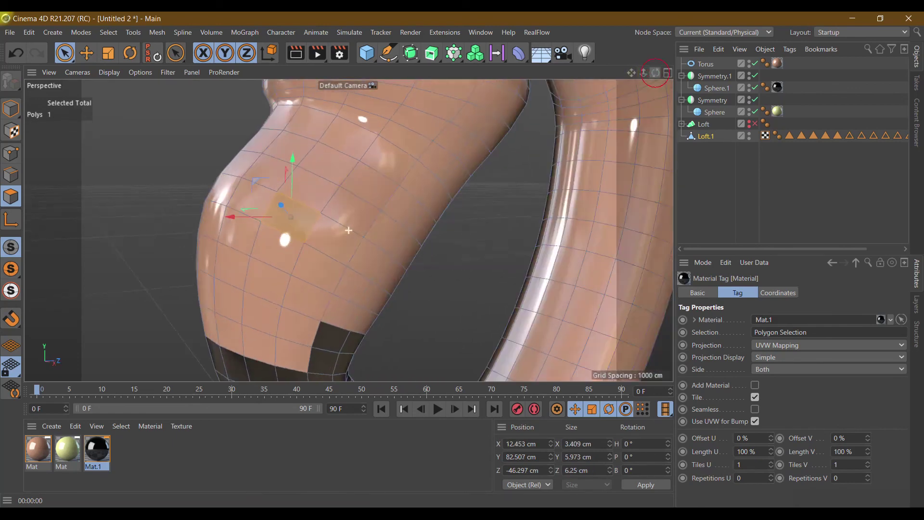
{"action": "left_click_drag", "start_coordinate": [349, 230], "coordinate": [348, 230], "text": "alt"}
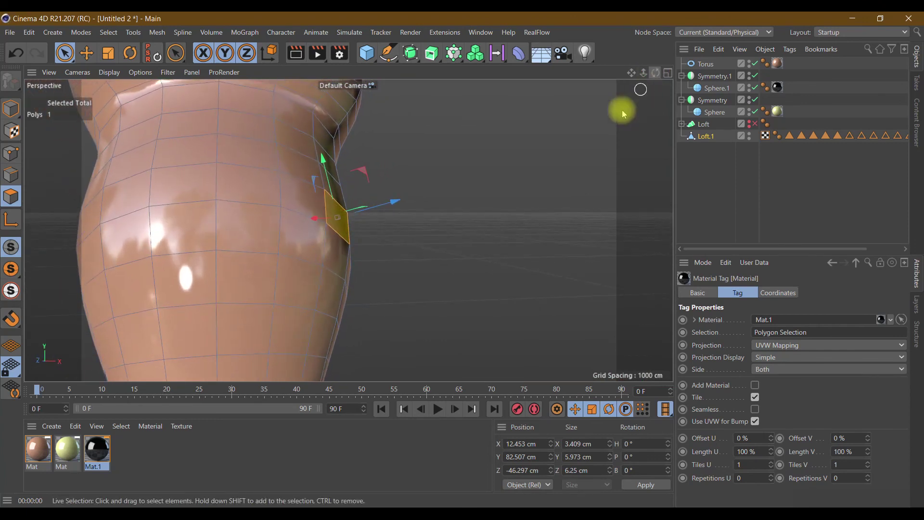
{"action": "right_click", "coordinate": [88, 218]}
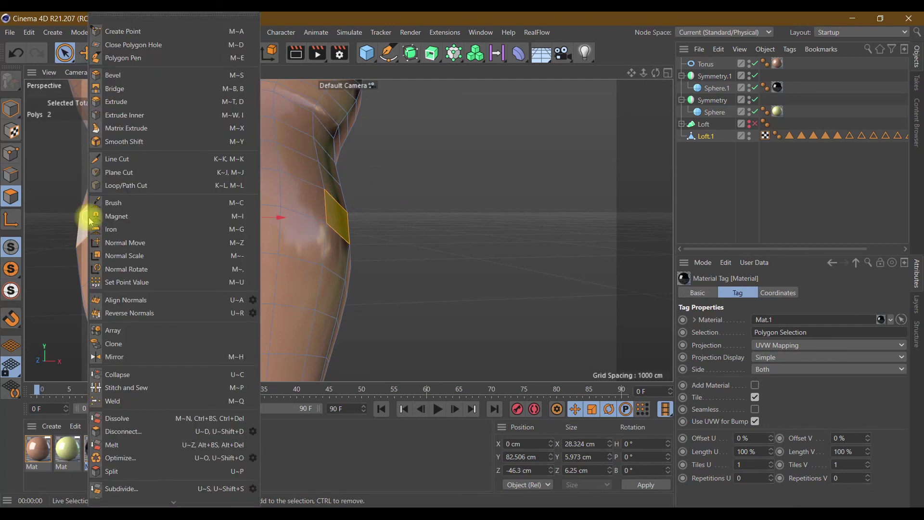
{"action": "left_click", "coordinate": [135, 114]}
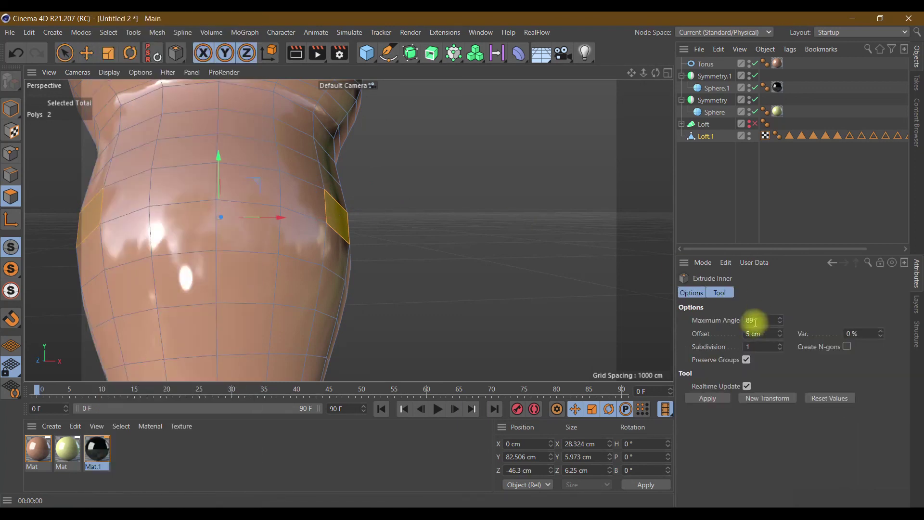
{"action": "left_click", "coordinate": [705, 400]}
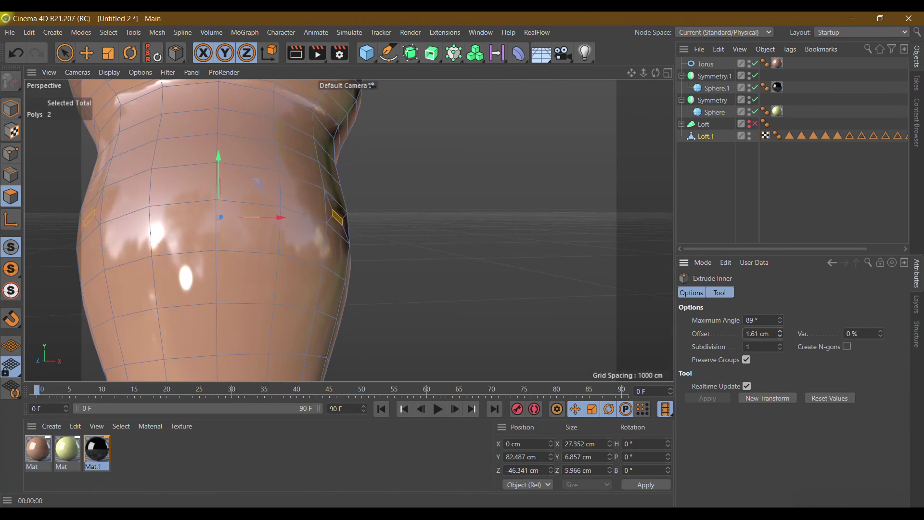
{"action": "left_click_drag", "start_coordinate": [656, 73], "coordinate": [348, 231]}
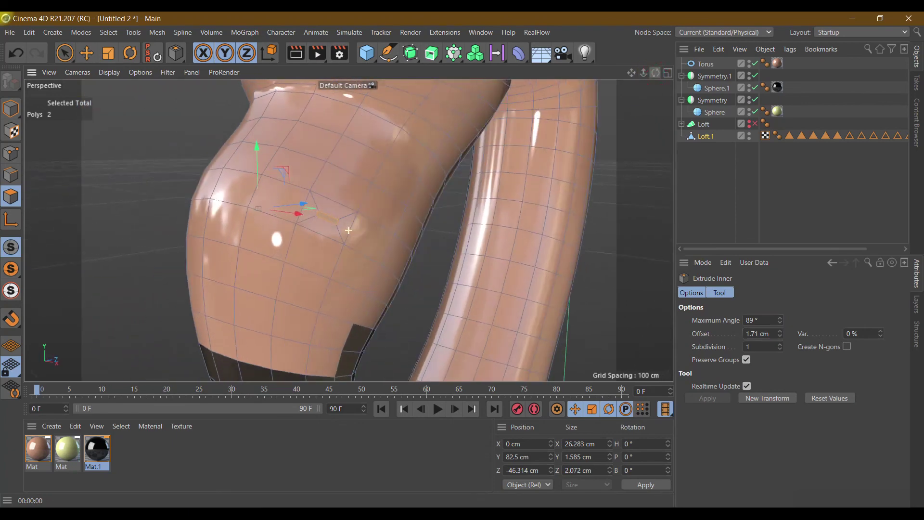
Extrude the two inset neck polygons inward with a -5 cm offset to form slots
{"action": "right_click", "coordinate": [329, 219]}
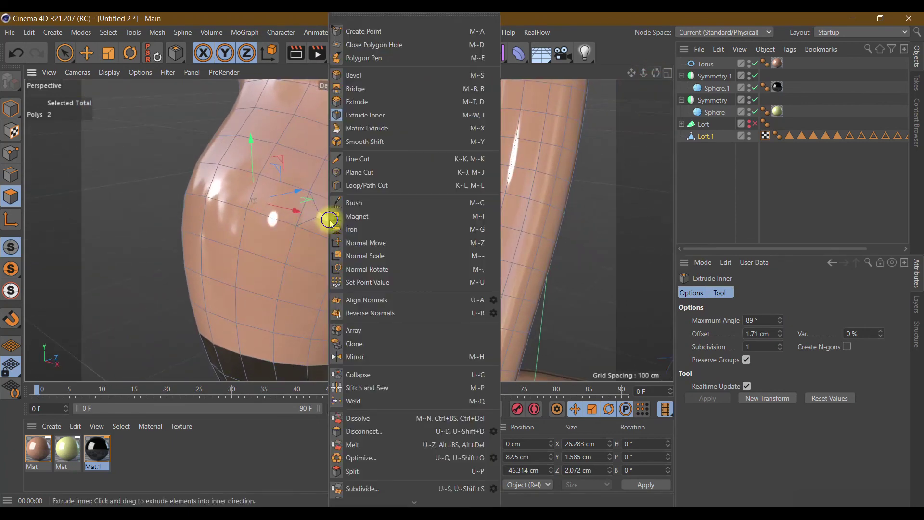
{"action": "left_click", "coordinate": [359, 102]}
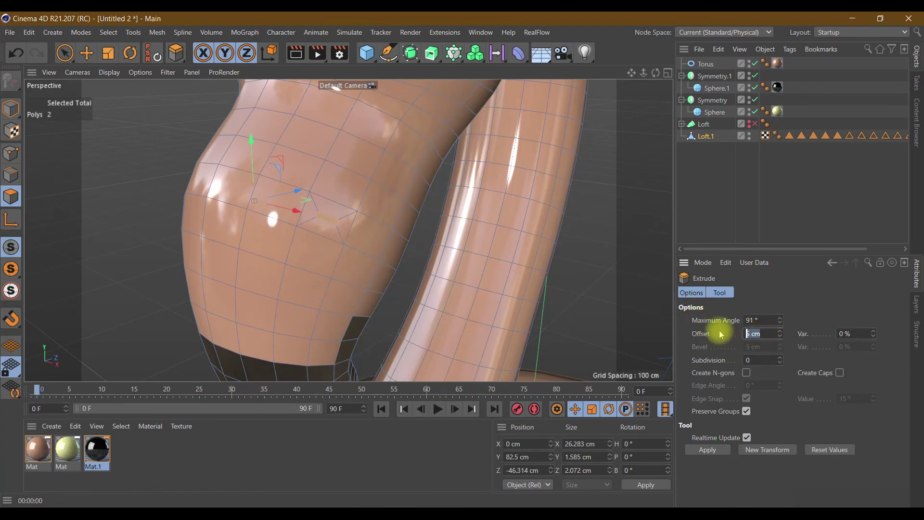
{"action": "left_click", "coordinate": [714, 447]}
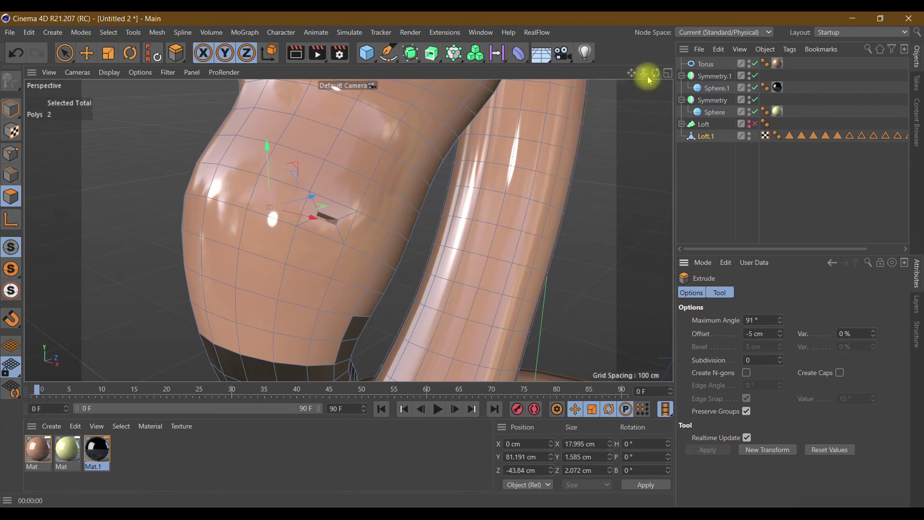
{"action": "mouse_move", "coordinate": [655, 78]}
{"action": "left_mouse_down"}
{"action": "mouse_move", "coordinate": [348, 230]}
{"action": "mouse_move", "coordinate": [654, 75]}
{"action": "left_mouse_up"}
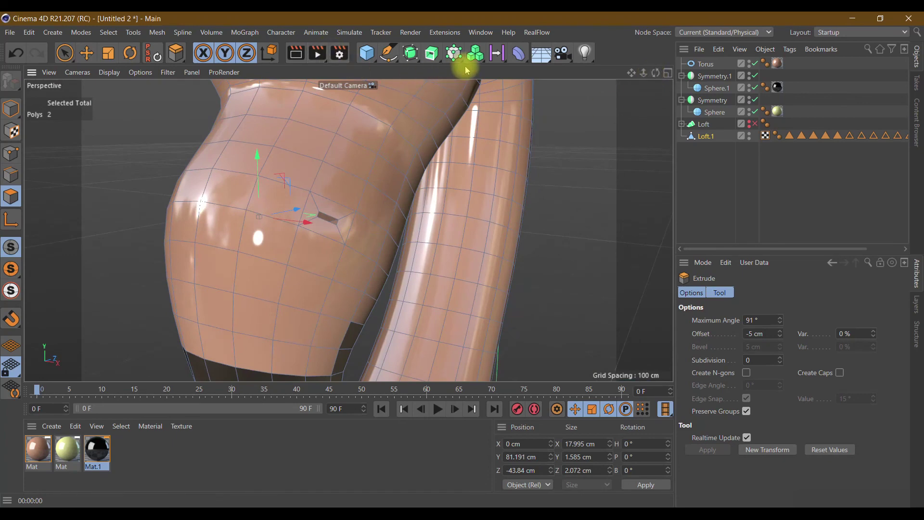
Nest Loft.1 under a new Subdivision Surface and zoom out to view the whole float
{"action": "left_click_drag", "start_coordinate": [409, 54], "coordinate": [470, 67]}
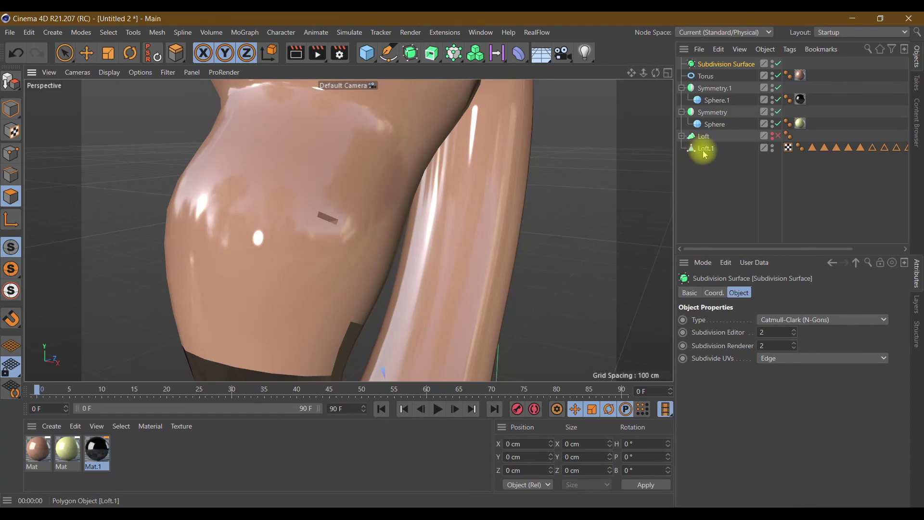
{"action": "left_click_drag", "start_coordinate": [719, 77], "coordinate": [713, 63]}
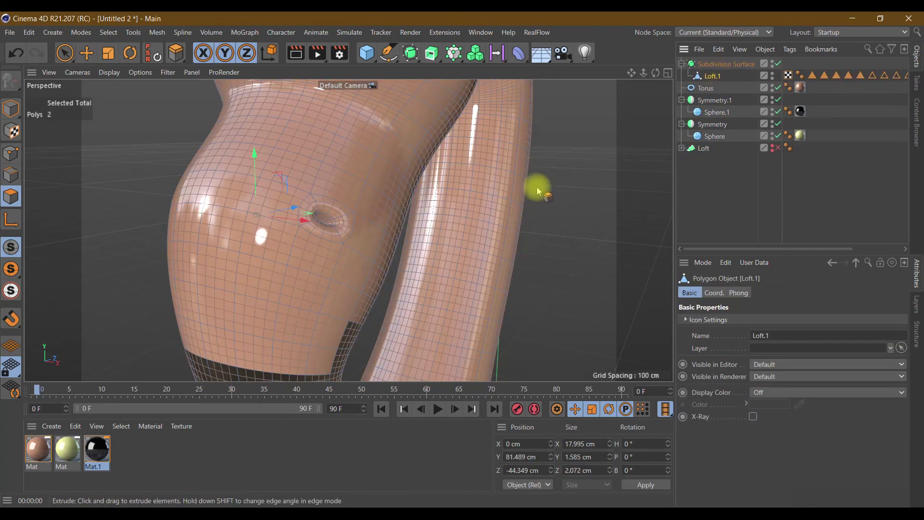
{"action": "scroll", "coordinate": [537, 188], "scroll_direction": "down", "scroll_amount": 2}
{"action": "left_click_drag", "start_coordinate": [656, 72], "coordinate": [654, 73]}
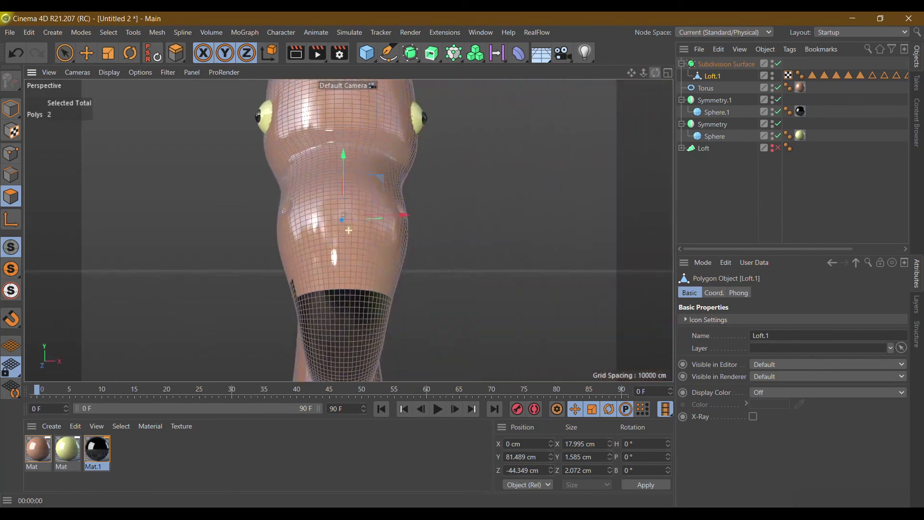
{"action": "left_click_drag", "start_coordinate": [348, 231], "coordinate": [523, 215], "text": "alt"}
{"action": "key", "text": "d"}
{"action": "left_click_drag", "start_coordinate": [654, 73], "coordinate": [631, 73]}
{"action": "scroll", "coordinate": [532, 241], "scroll_direction": "down", "scroll_amount": 2}
{"action": "scroll", "coordinate": [531, 243], "scroll_direction": "down", "scroll_amount": 3}
{"action": "scroll", "coordinate": [530, 245], "scroll_direction": "down", "scroll_amount": 3}
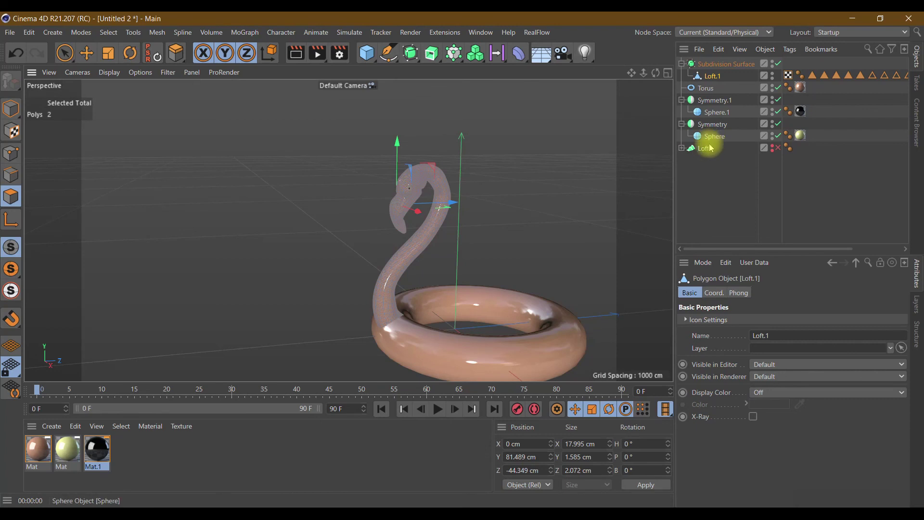
Move the torus ring to Z 42.778 cm and render the reframed flamingo float
{"action": "left_click", "coordinate": [710, 89]}
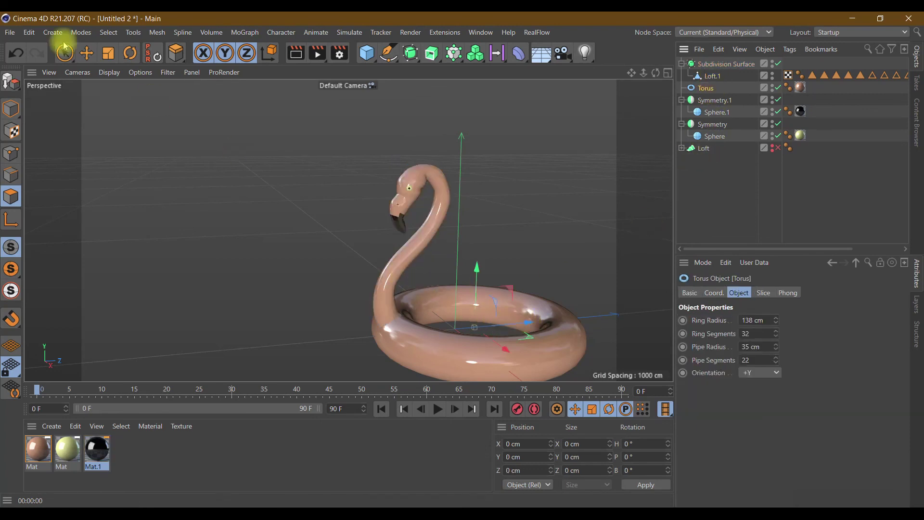
{"action": "left_click", "coordinate": [11, 108]}
{"action": "left_click", "coordinate": [87, 53]}
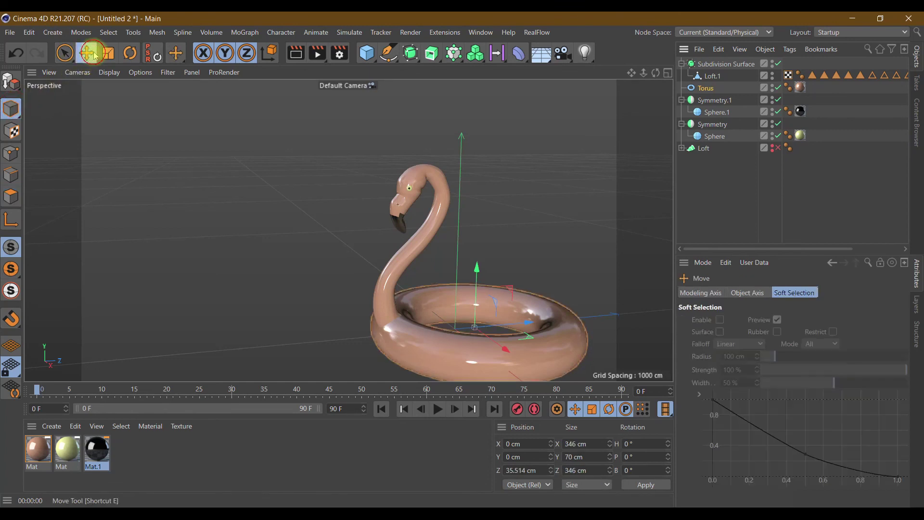
{"action": "left_click_drag", "start_coordinate": [505, 320], "coordinate": [518, 327]}
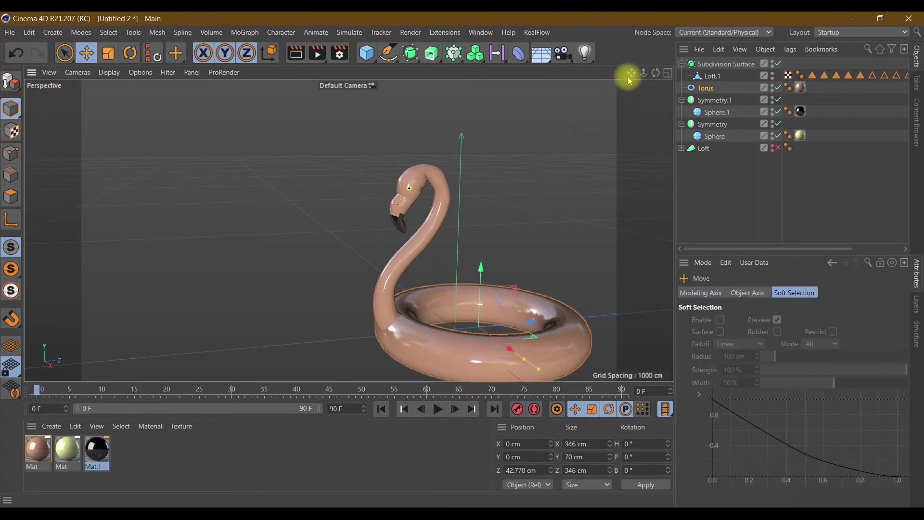
{"action": "left_click_drag", "start_coordinate": [632, 72], "coordinate": [349, 231]}
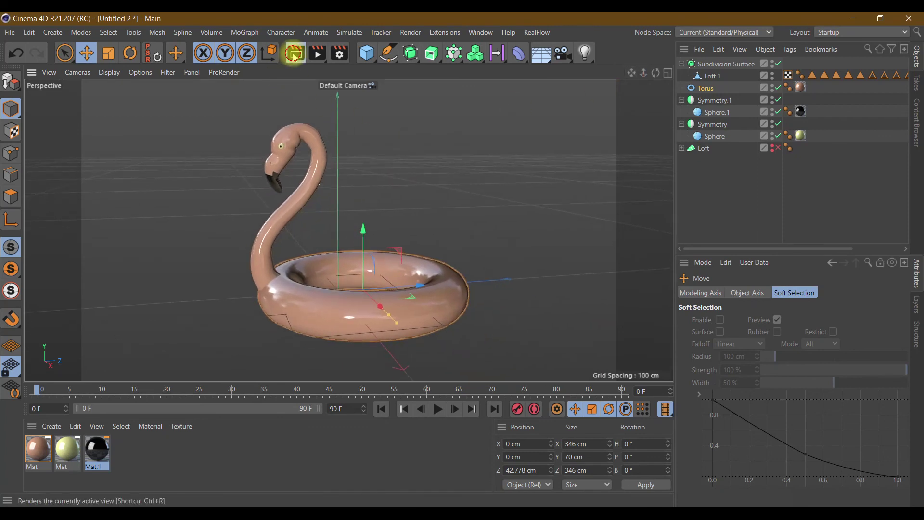
{"action": "left_click", "coordinate": [296, 53]}
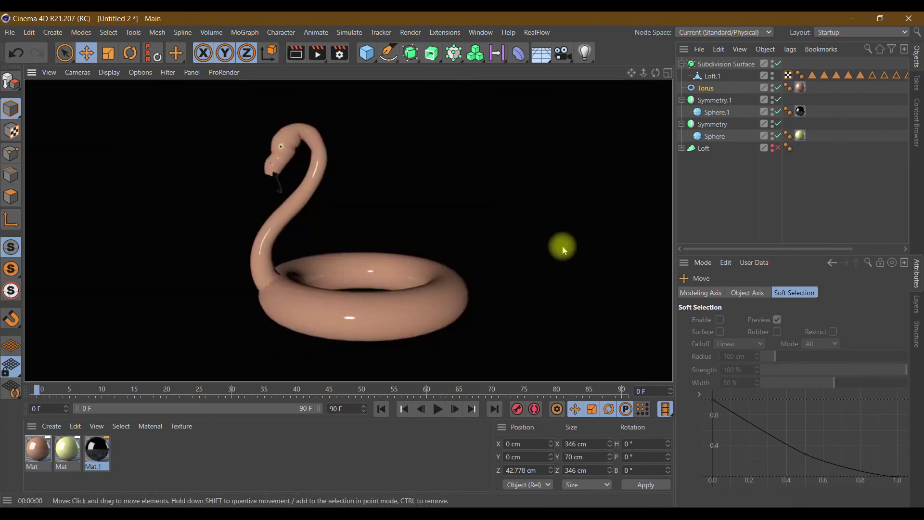